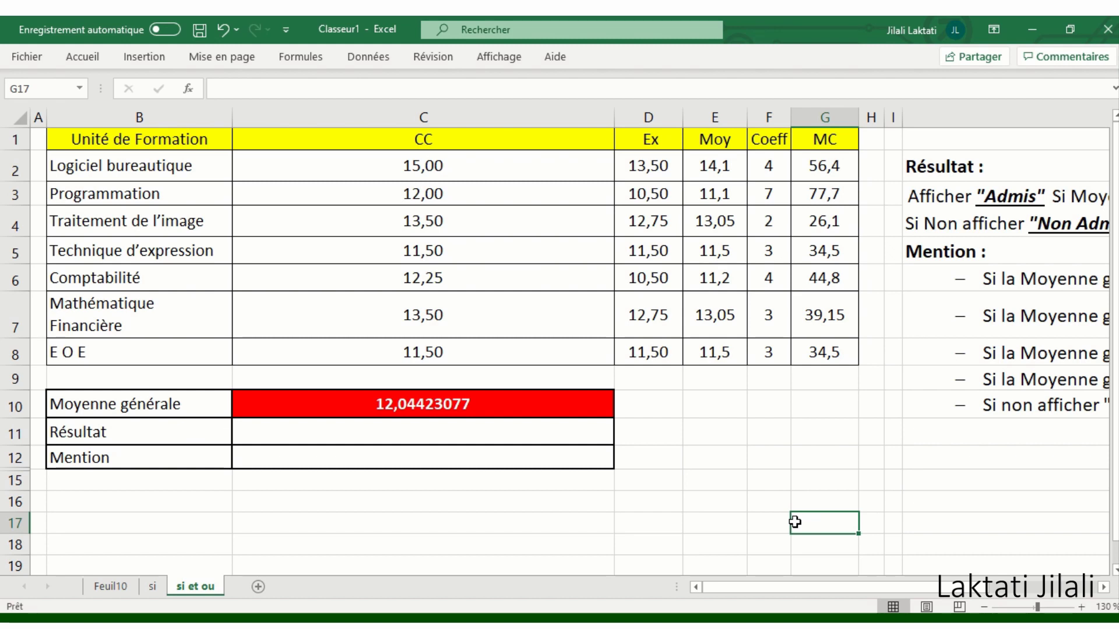
Step: Read the Admis rule and the T. Bien, Bien, A. Bien, Passable and Faible mention rules
left_click_drag(828, 587, 940, 595)
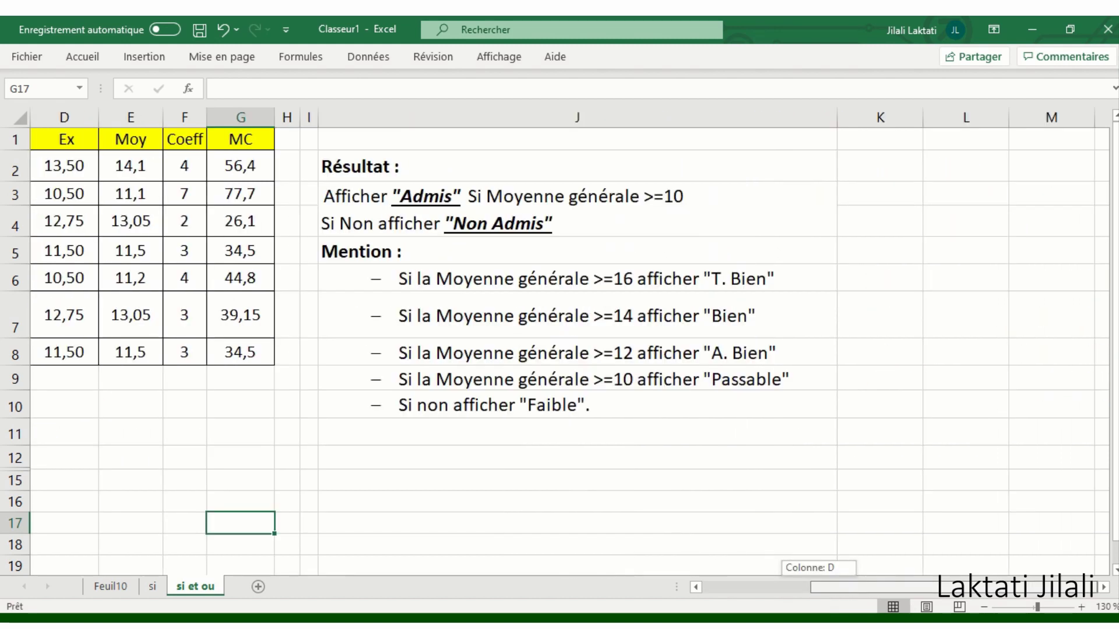
left_click(425, 203)
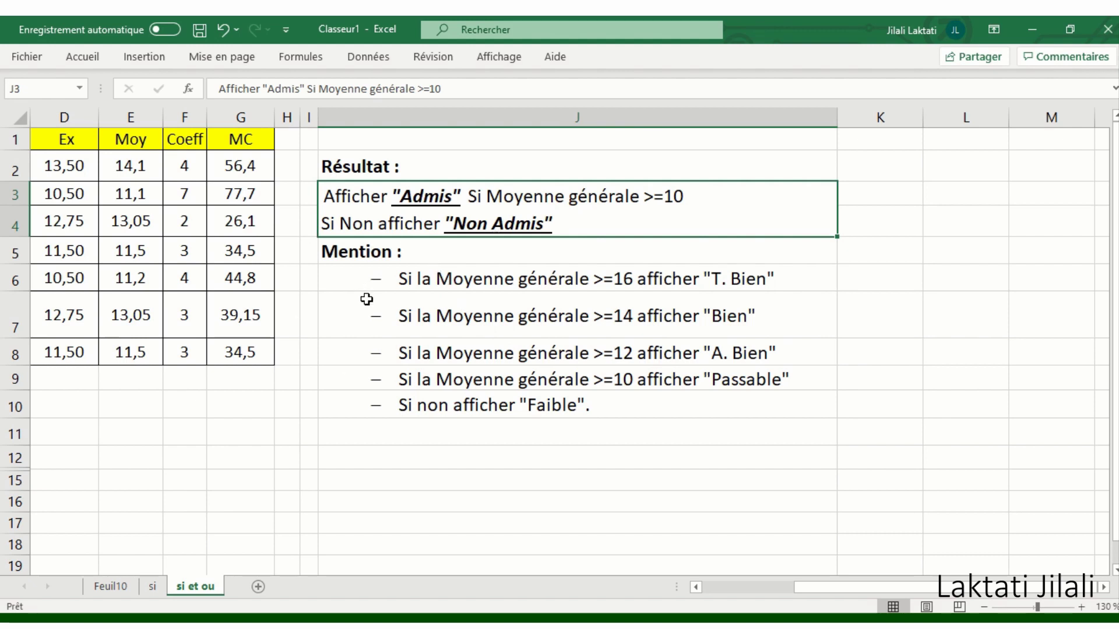
left_click(724, 283)
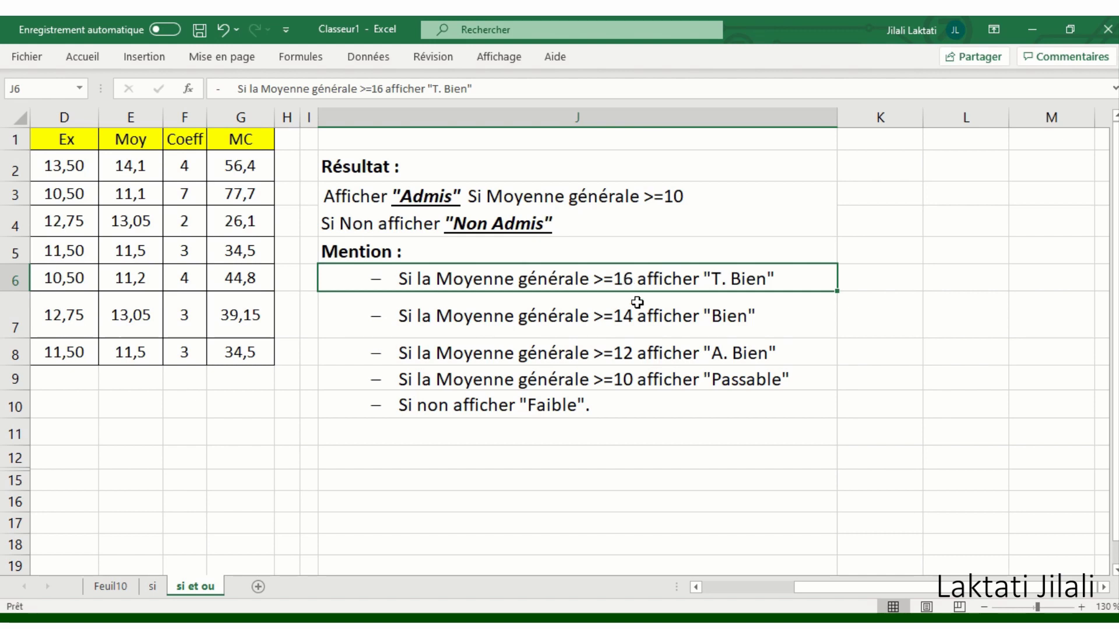
left_click(746, 321)
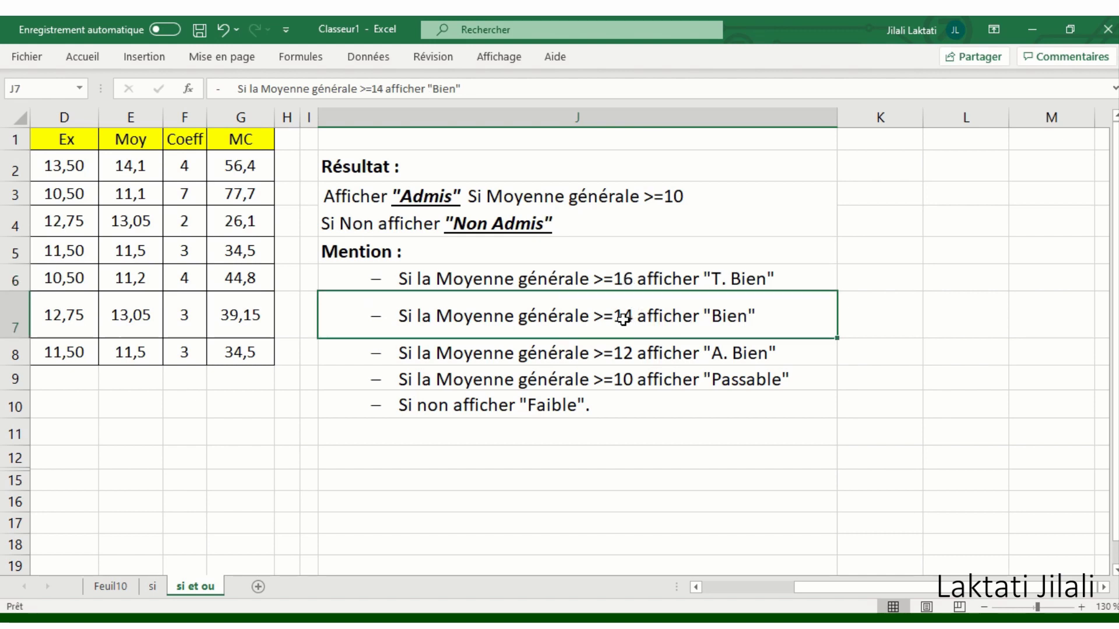
left_click(741, 354)
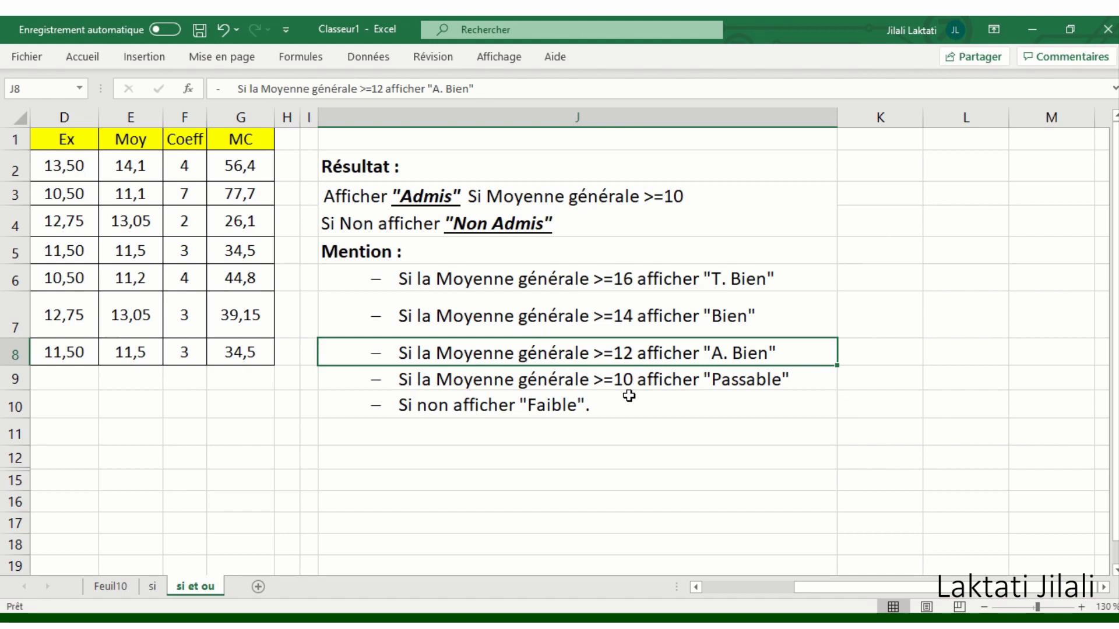
left_click(752, 380)
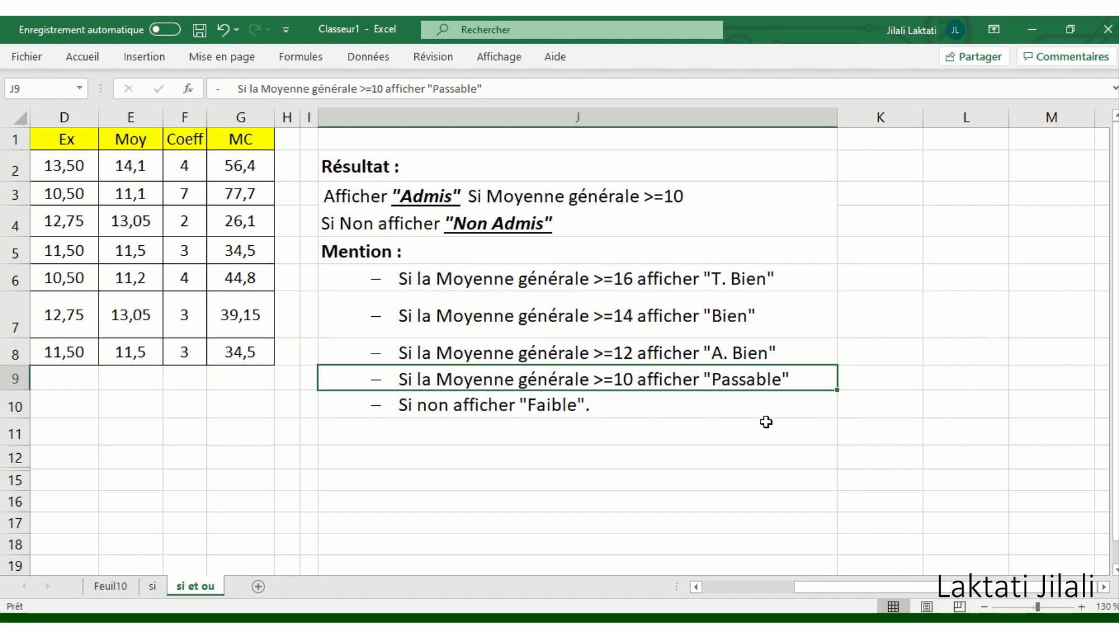
left_click(564, 404)
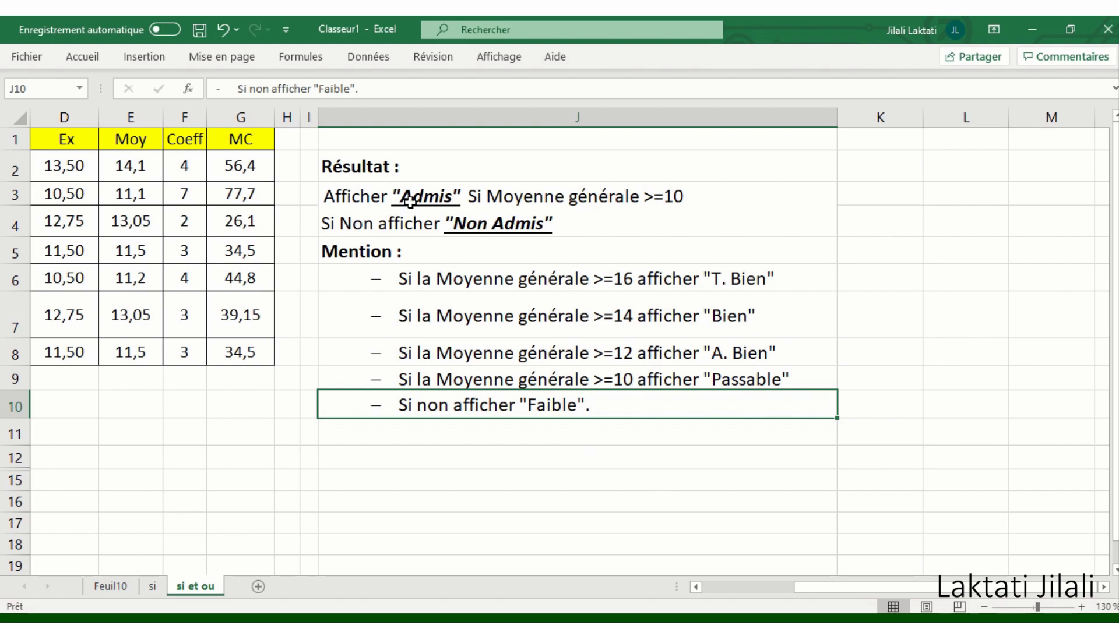
Step: Revisit the Résultat rule and select all the Mention rules (J5:J10) together
left_click(373, 192)
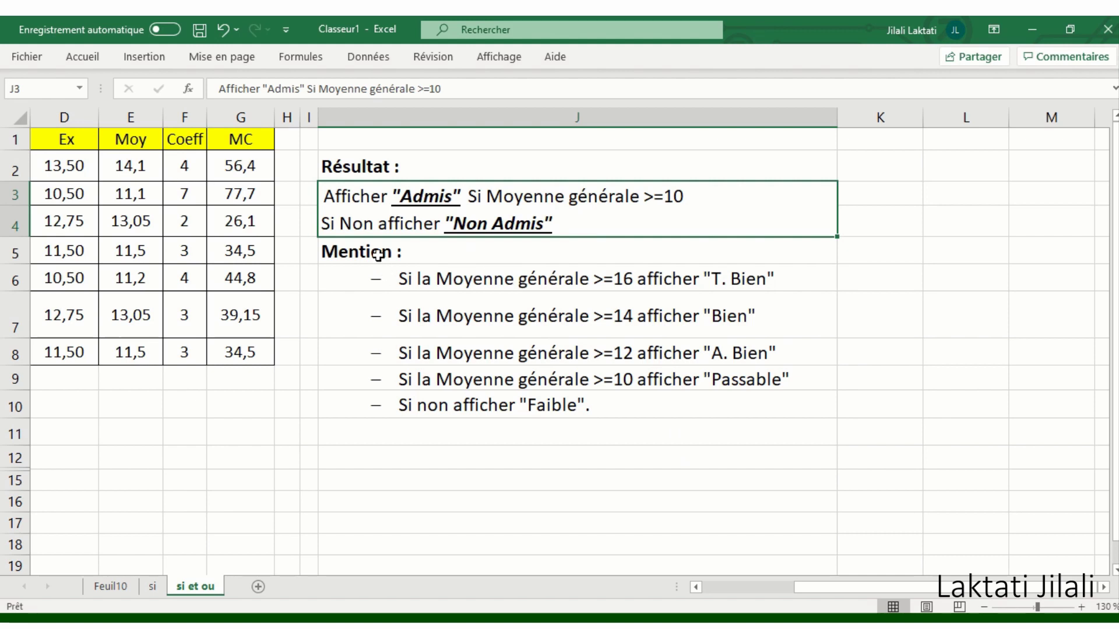
left_click_drag(378, 254, 418, 394)
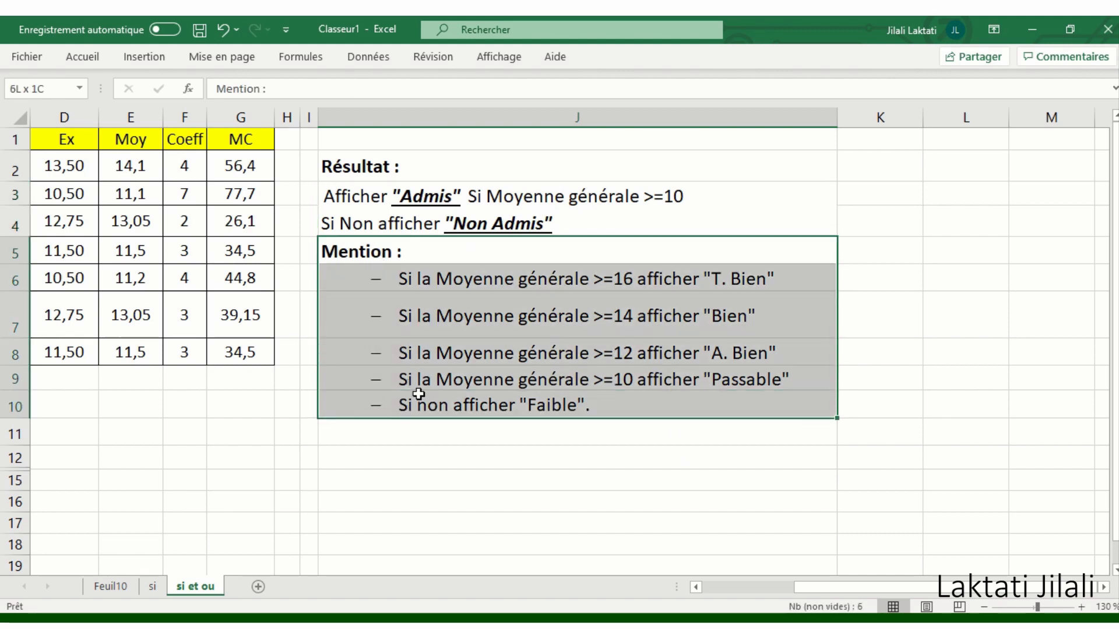
mouse_move(819, 587)
left_mouse_down()
mouse_move(773, 600)
mouse_move(620, 592)
left_mouse_up()
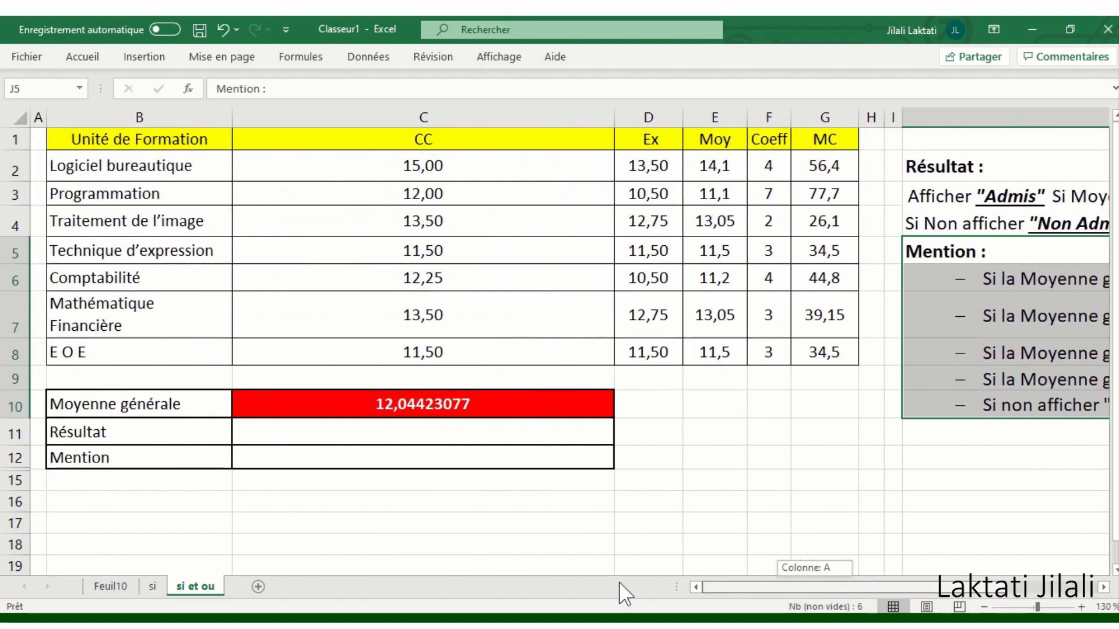
Step: Enter =SI(C10>=10;"admis";"nonadmis") in C11, accepting Excel's suggested correction
left_click(442, 427)
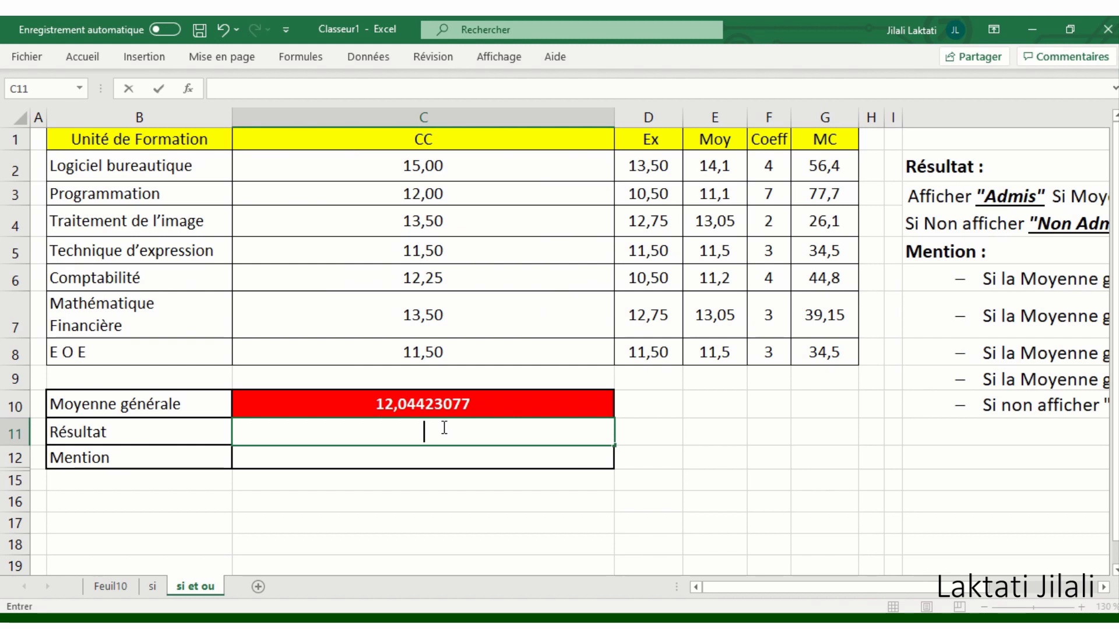
type("=")
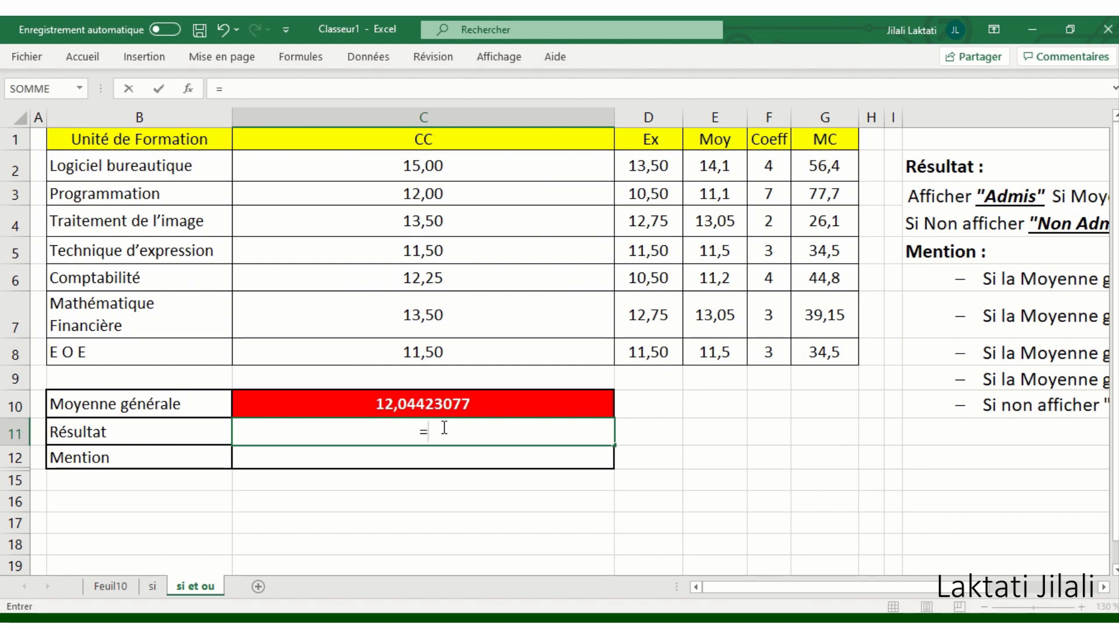
type("si(")
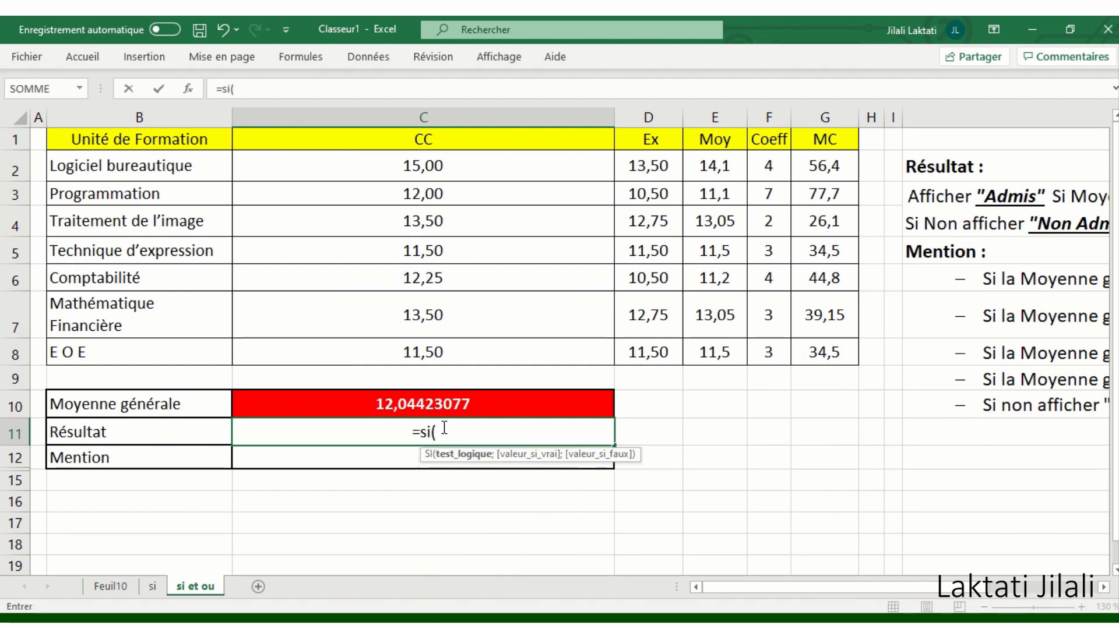
left_click(458, 405)
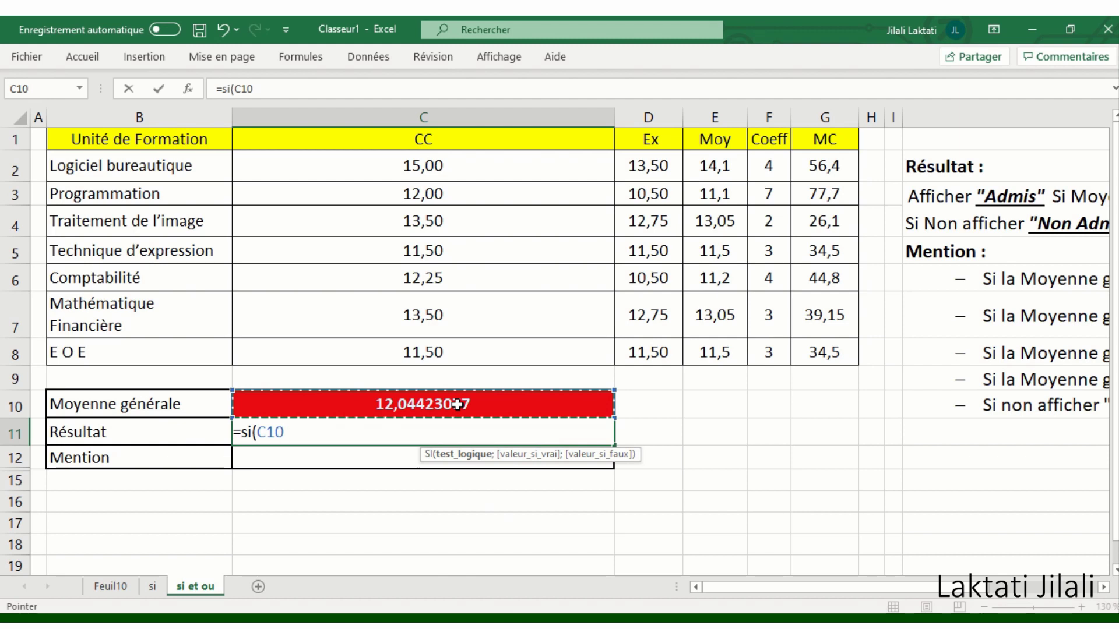
type(">=")
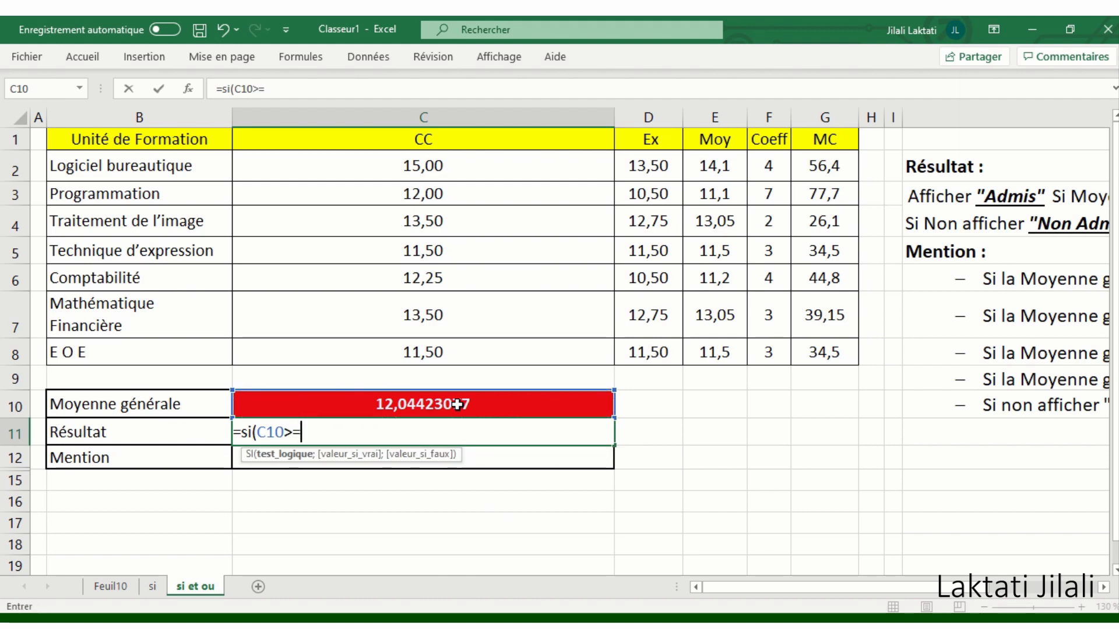
type("10;")
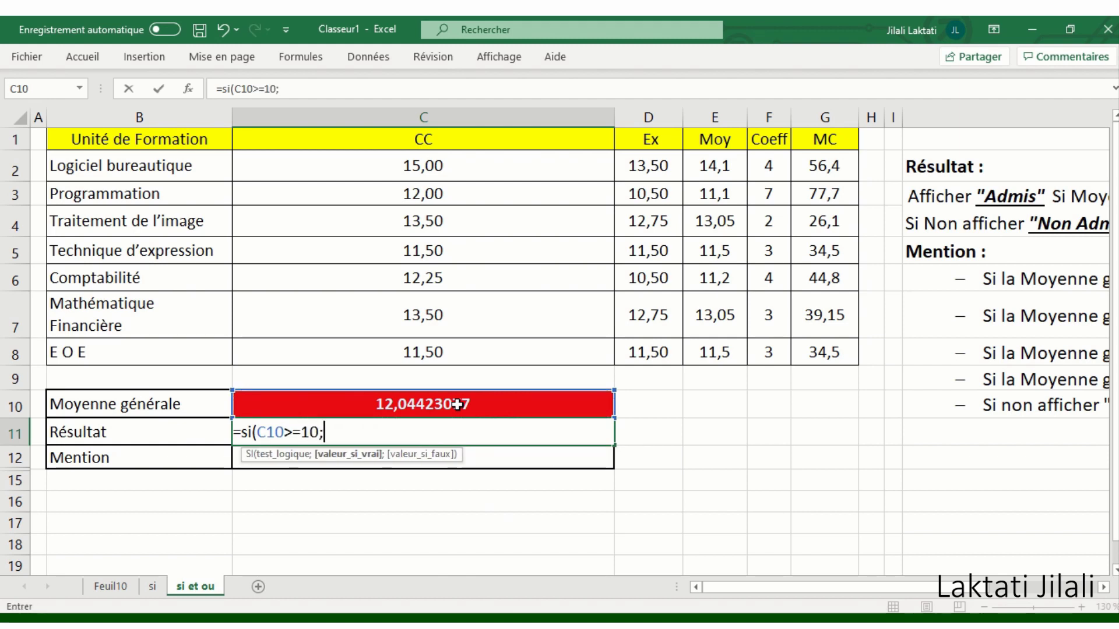
type("\"admis\"")
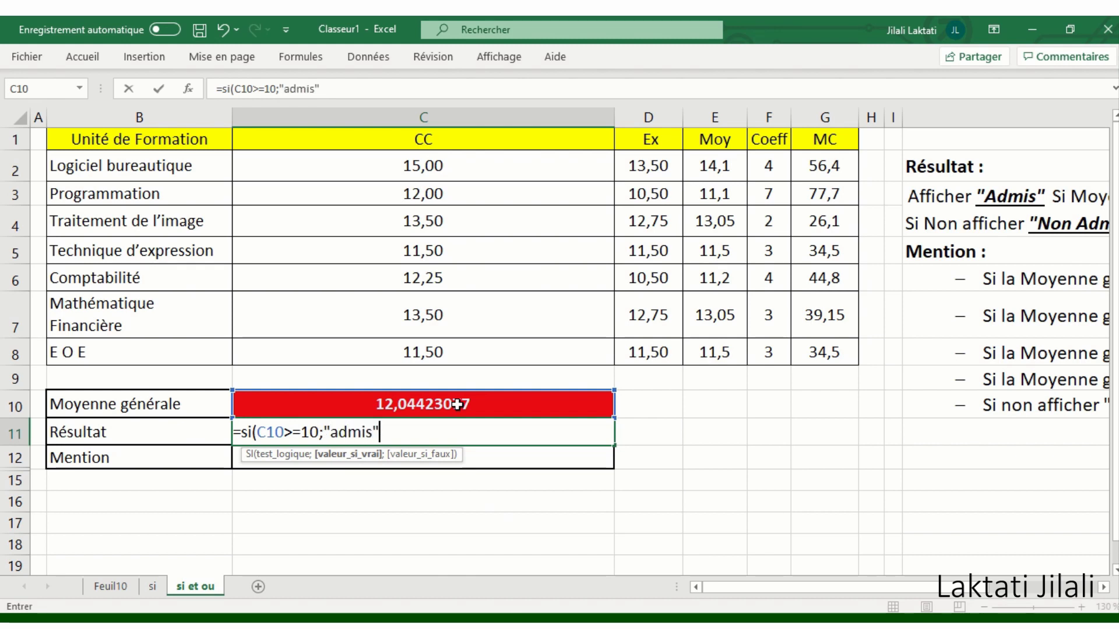
type(";")
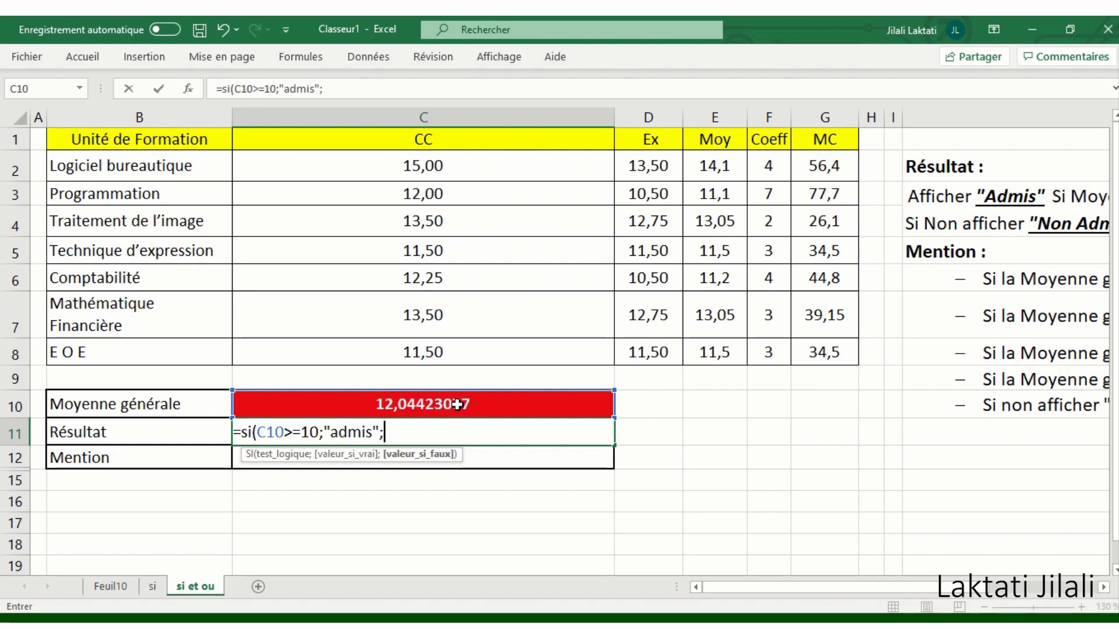
type("\"nonadmis)")
key("Return")
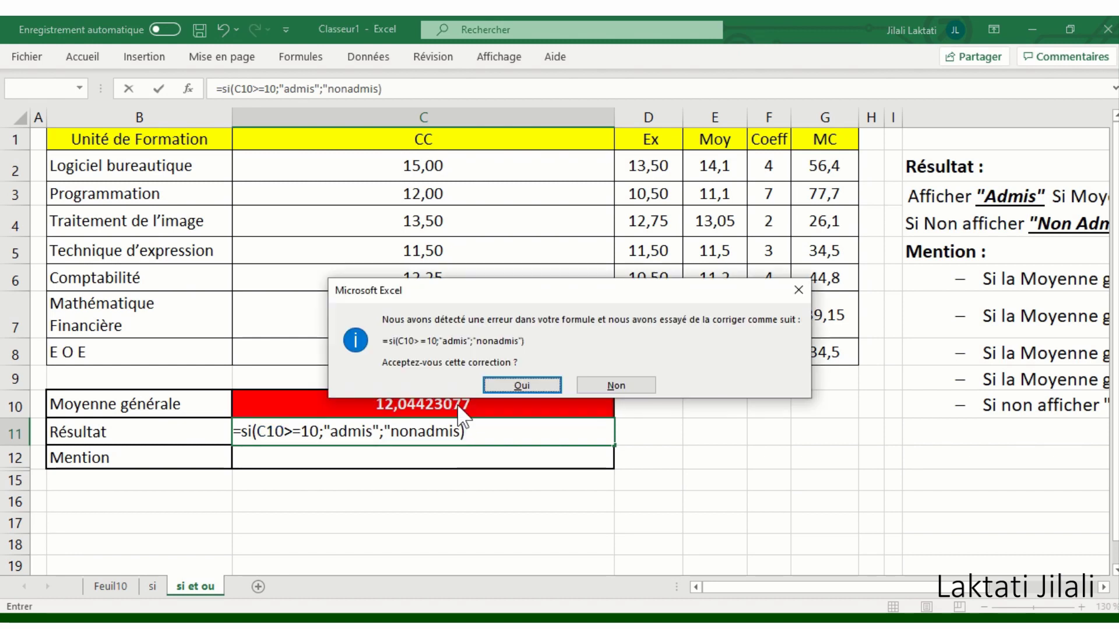
key("Return")
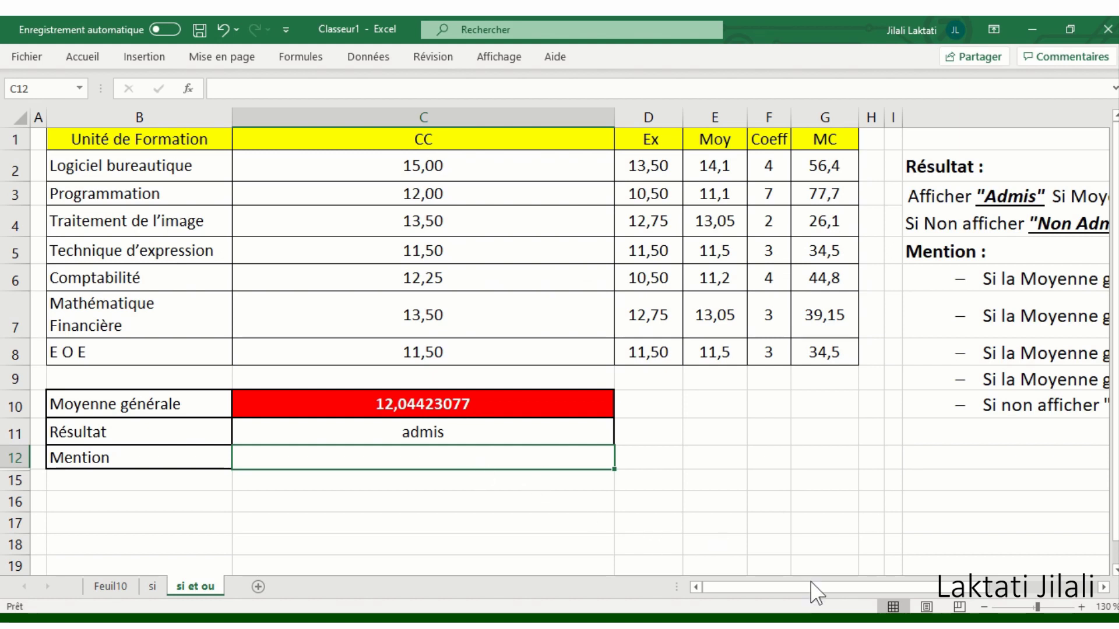
Step: Review the T. Bien, Bien, A. Bien (12+), Passable (10+) and Faible rules, then return to column A
left_click_drag(815, 588, 933, 600)
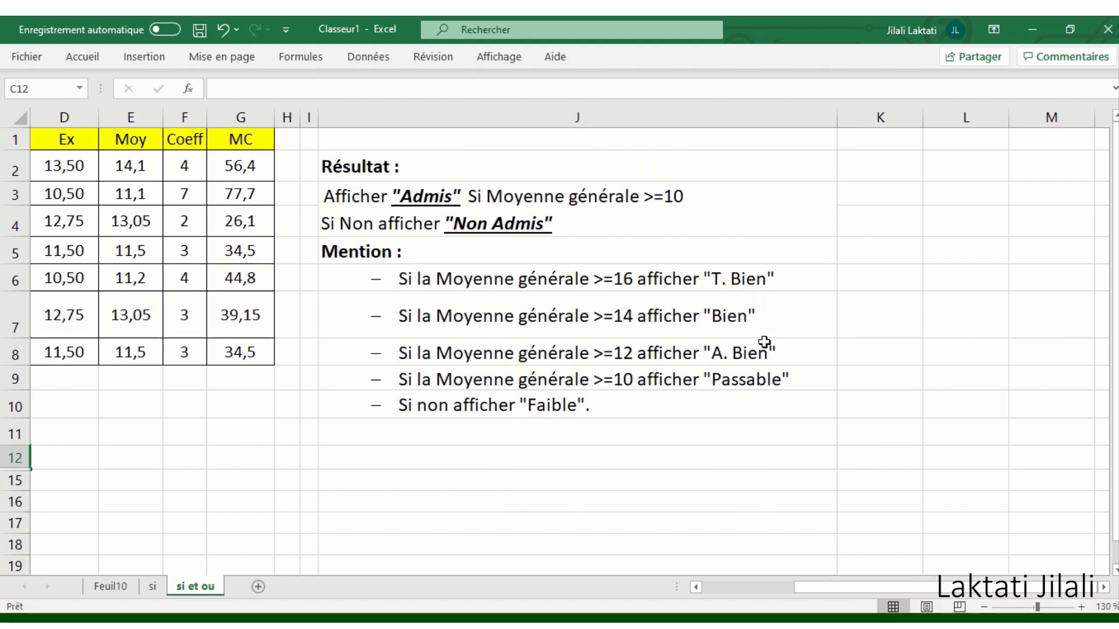
left_click(749, 283)
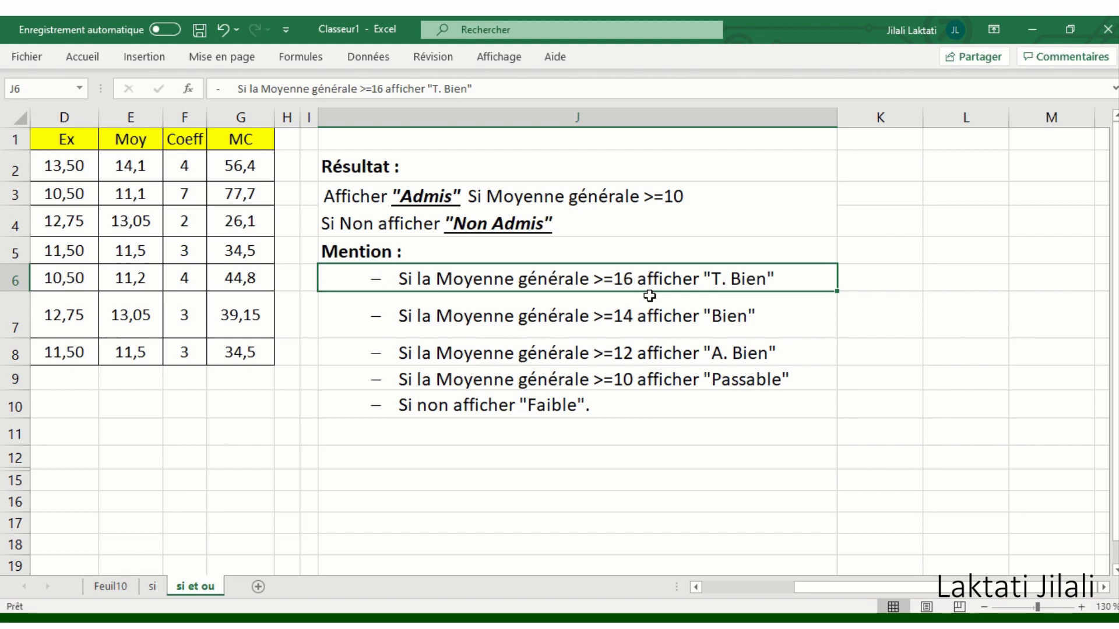
left_click(733, 325)
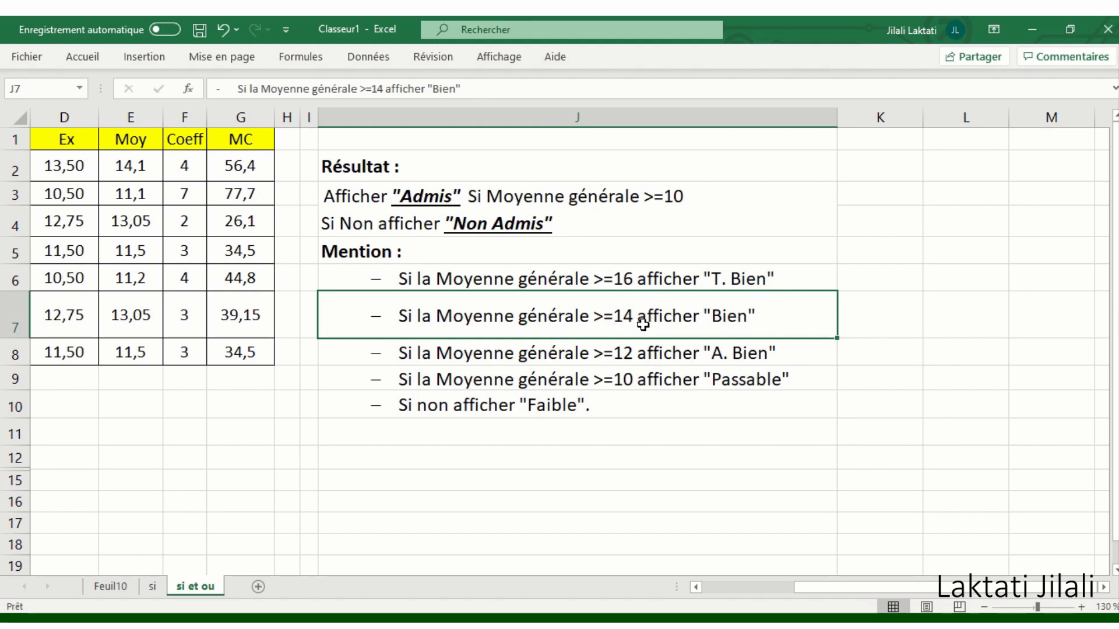
left_click(741, 357)
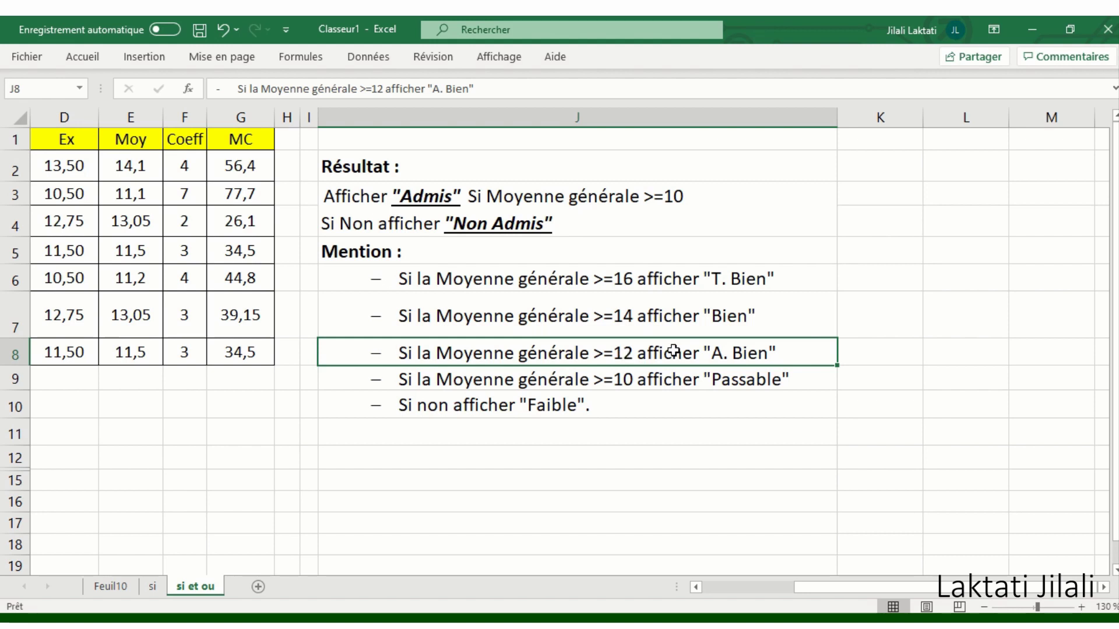
left_click(643, 307)
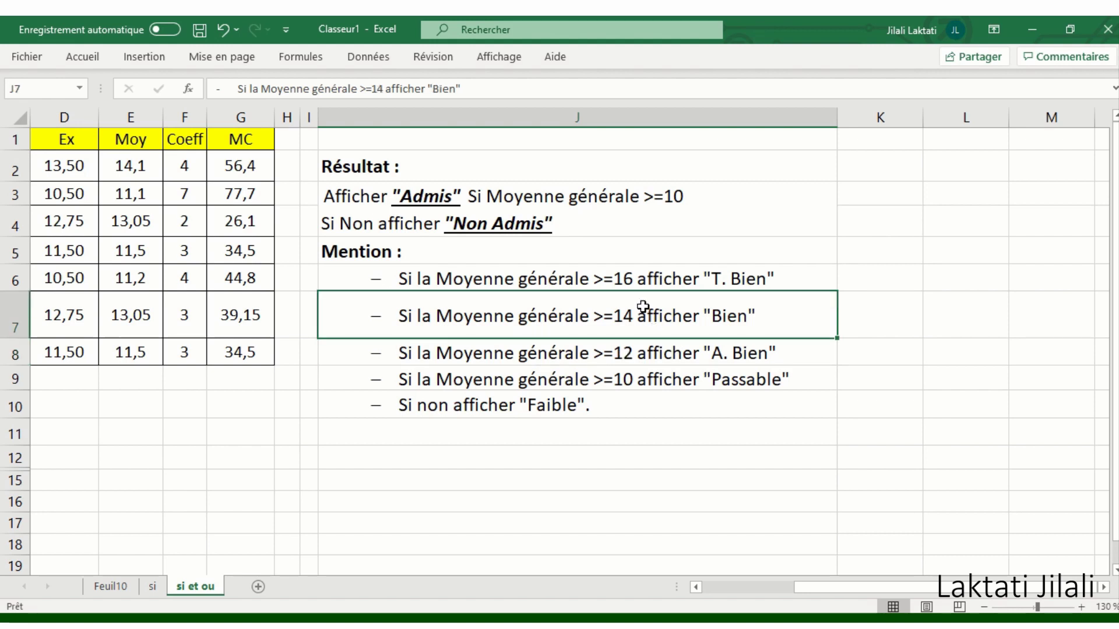
left_click(746, 385)
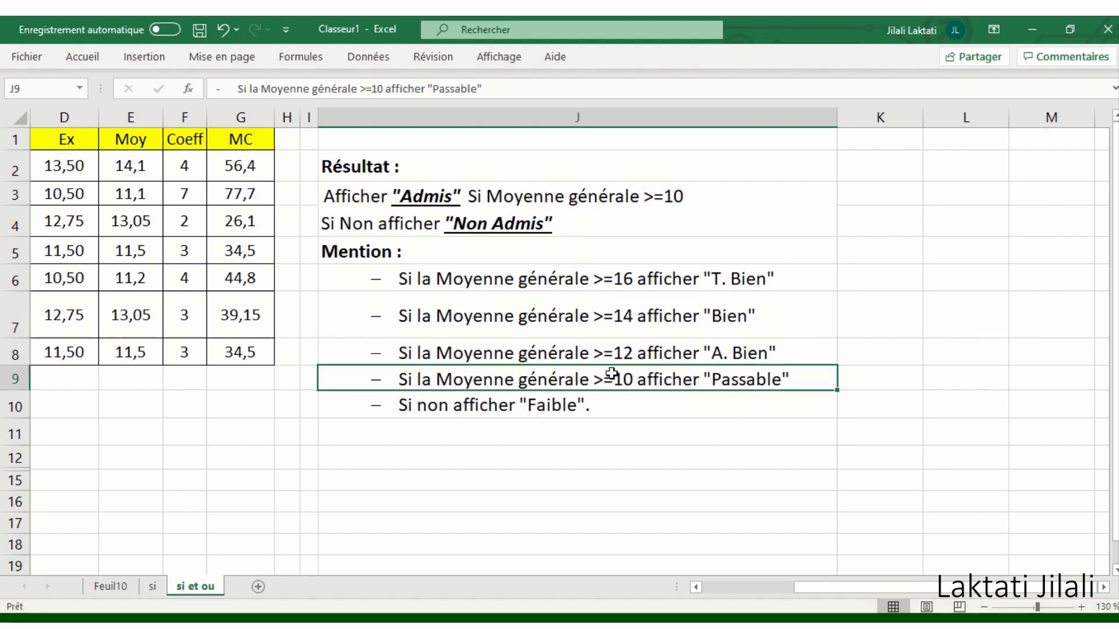
left_click(627, 353)
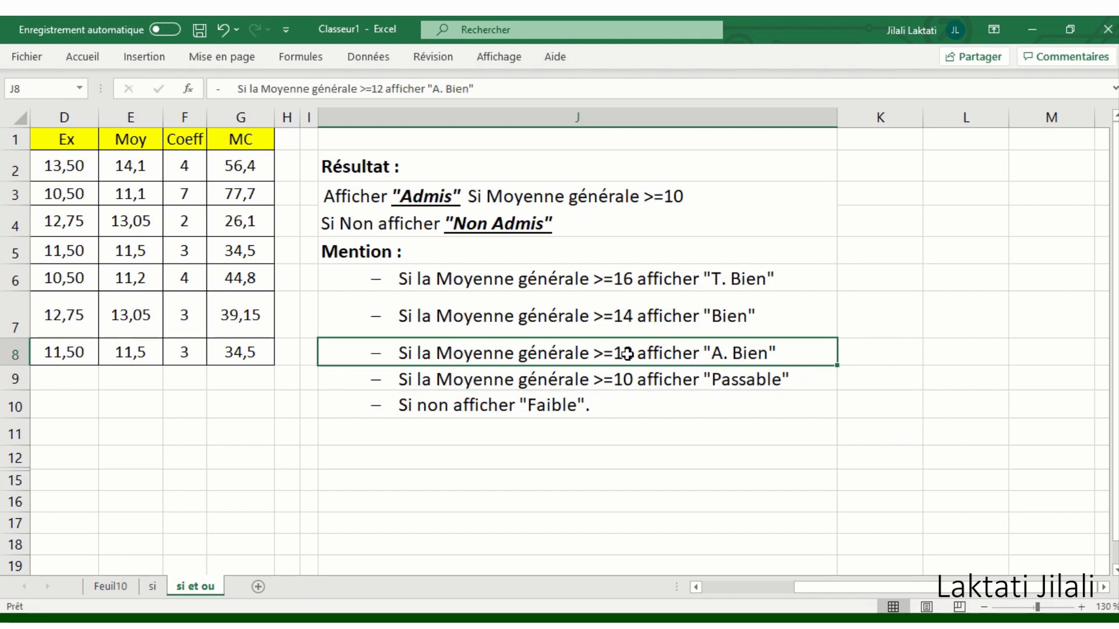
left_click(581, 404)
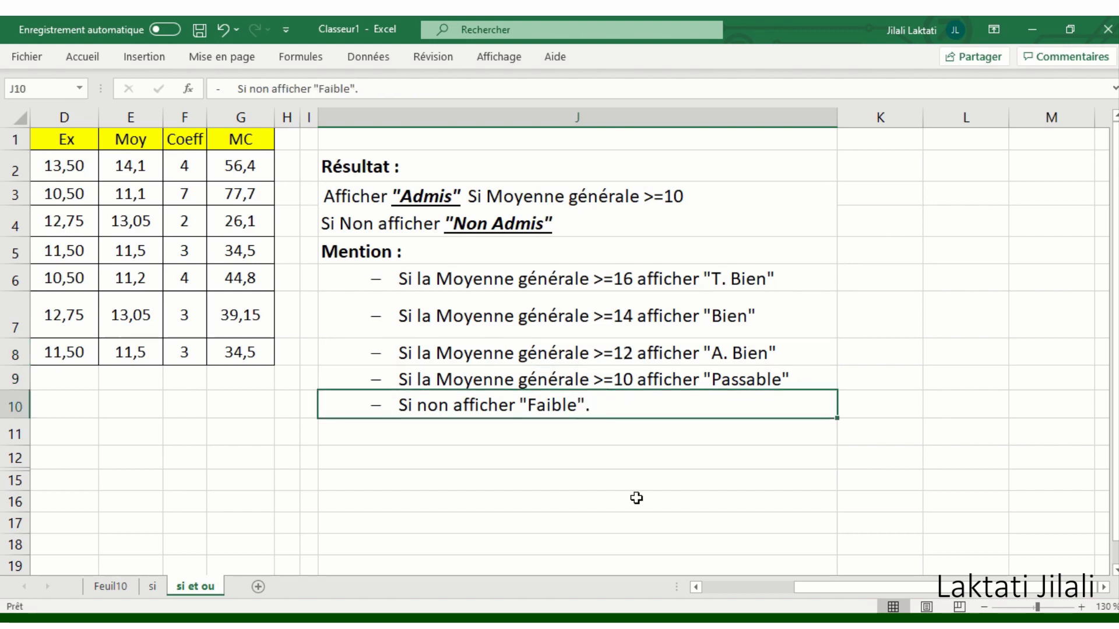
left_click_drag(854, 588, 710, 588)
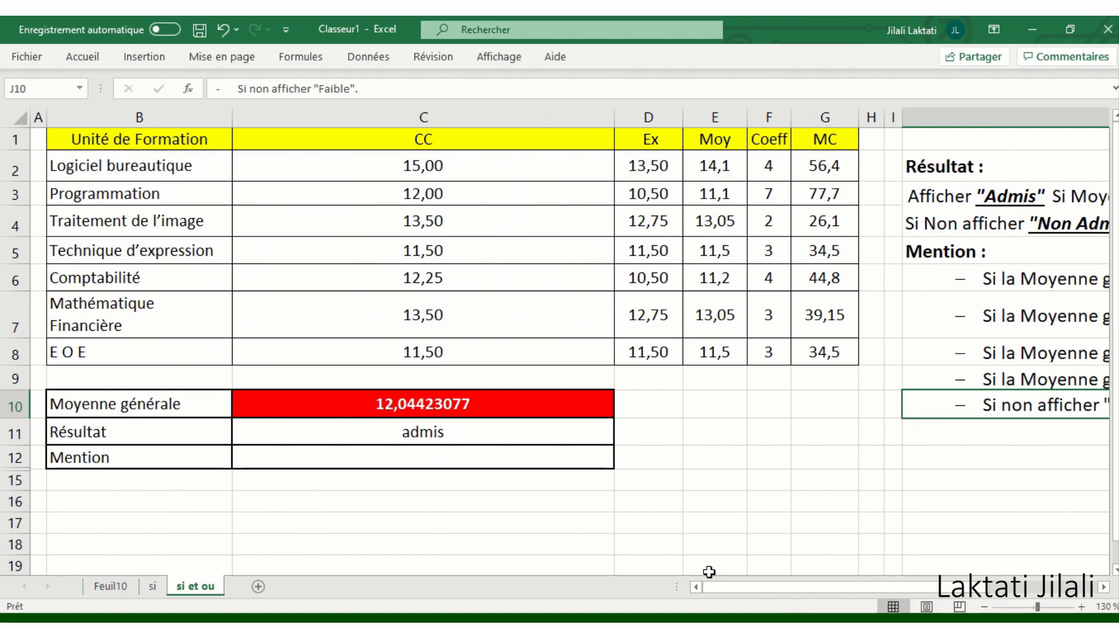
Step: Start C12 with =SI(ET(C10>=16;C10<=20);"tres bien";… as the first Mention branch
left_click(419, 464)
type("=")
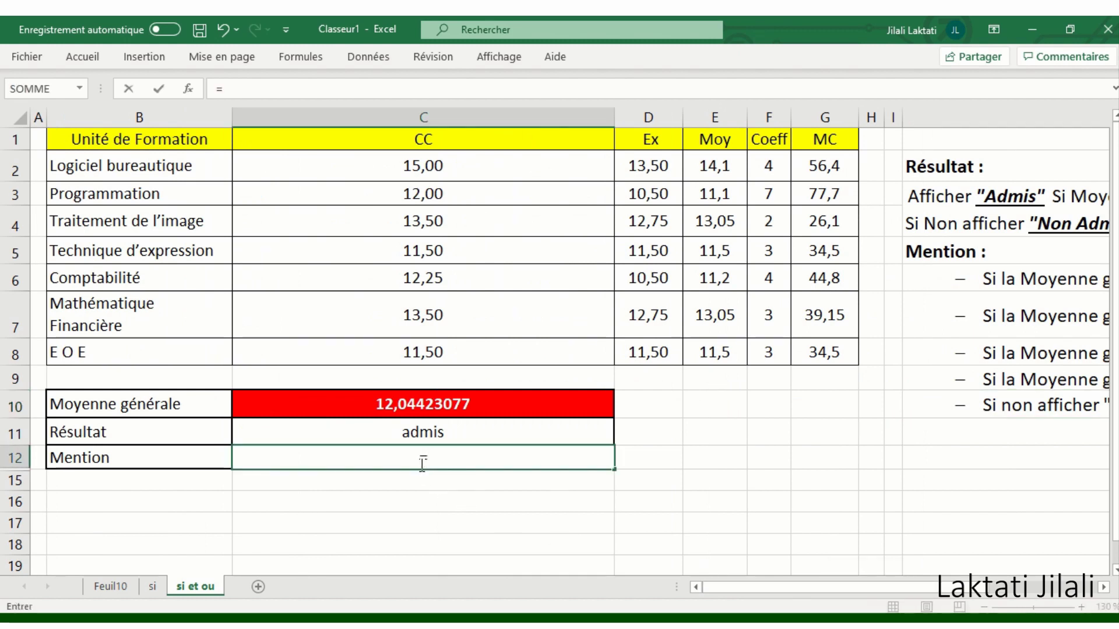
type("si(")
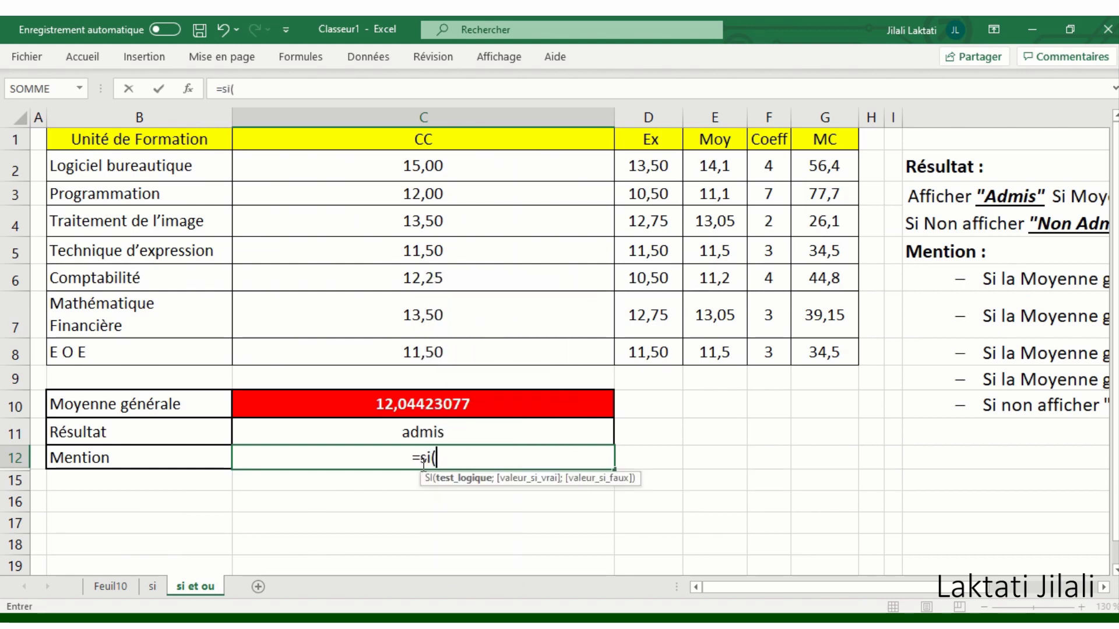
type("et(")
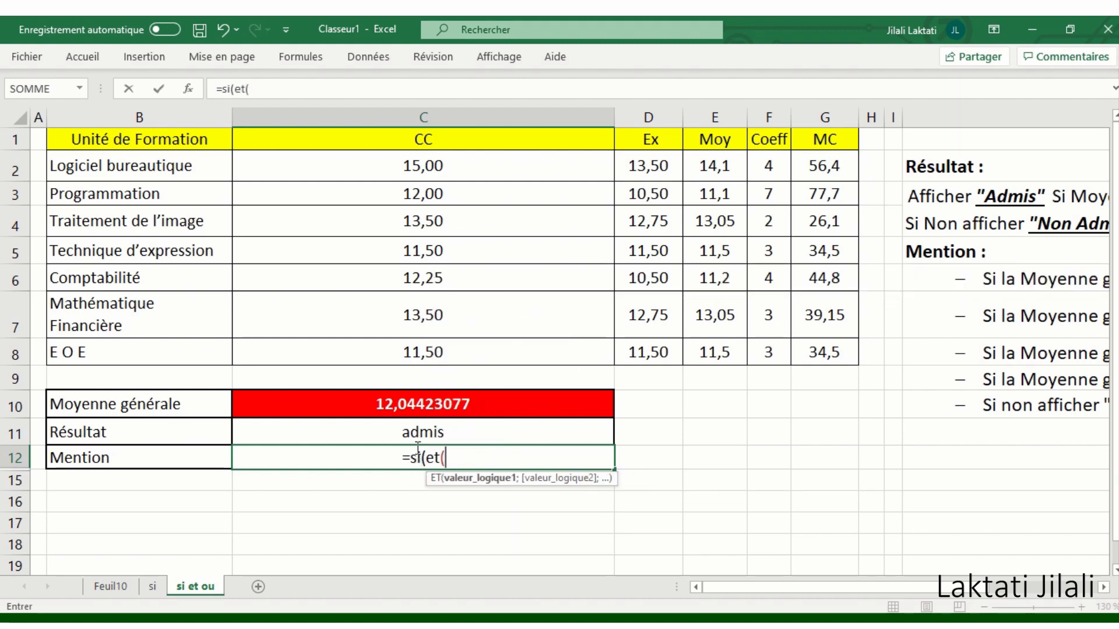
left_click(421, 404)
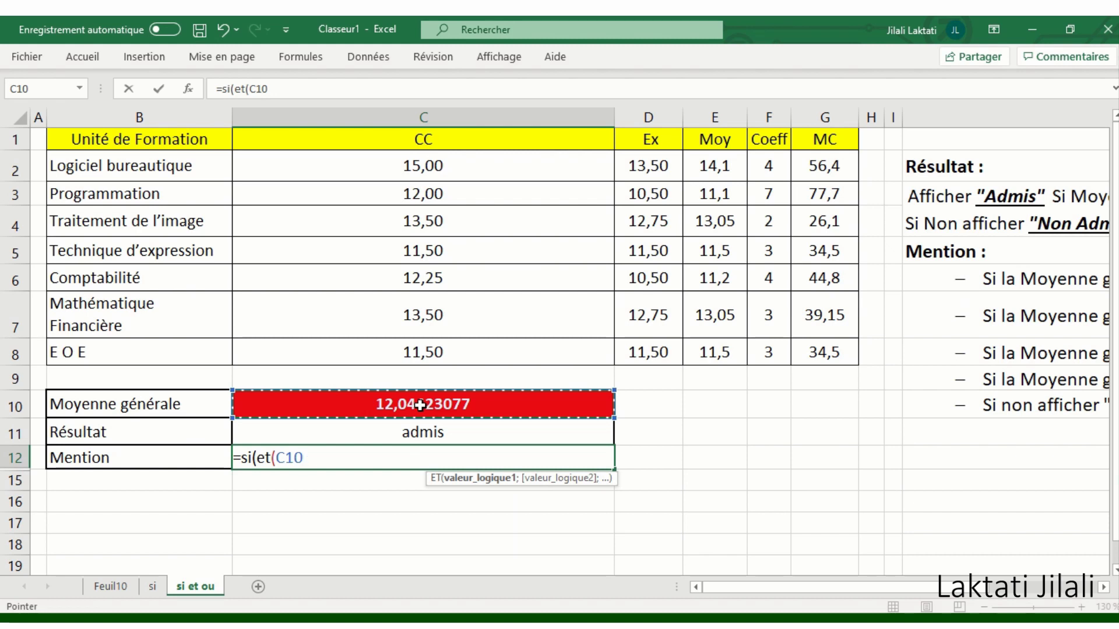
type(">=")
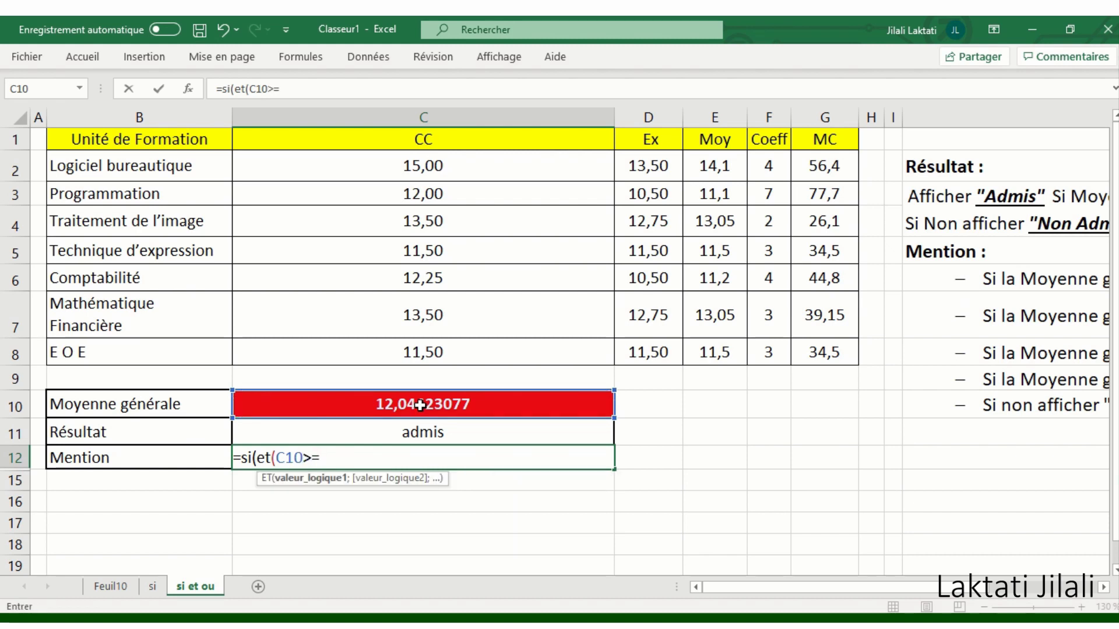
type("16")
type(";")
left_click(420, 406)
type("<=20")
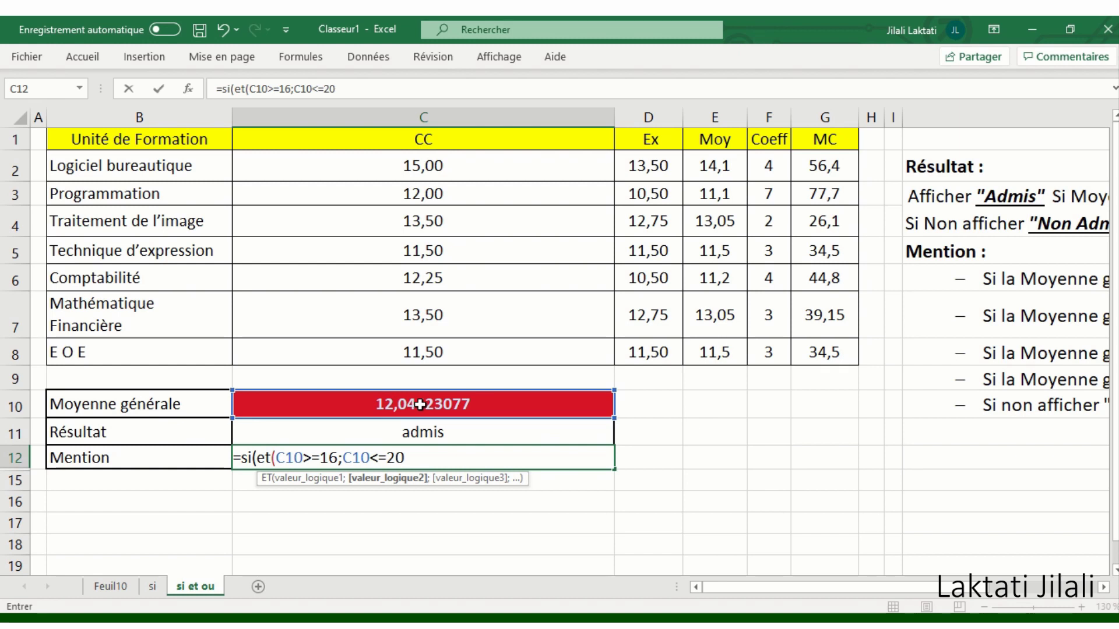
type(")")
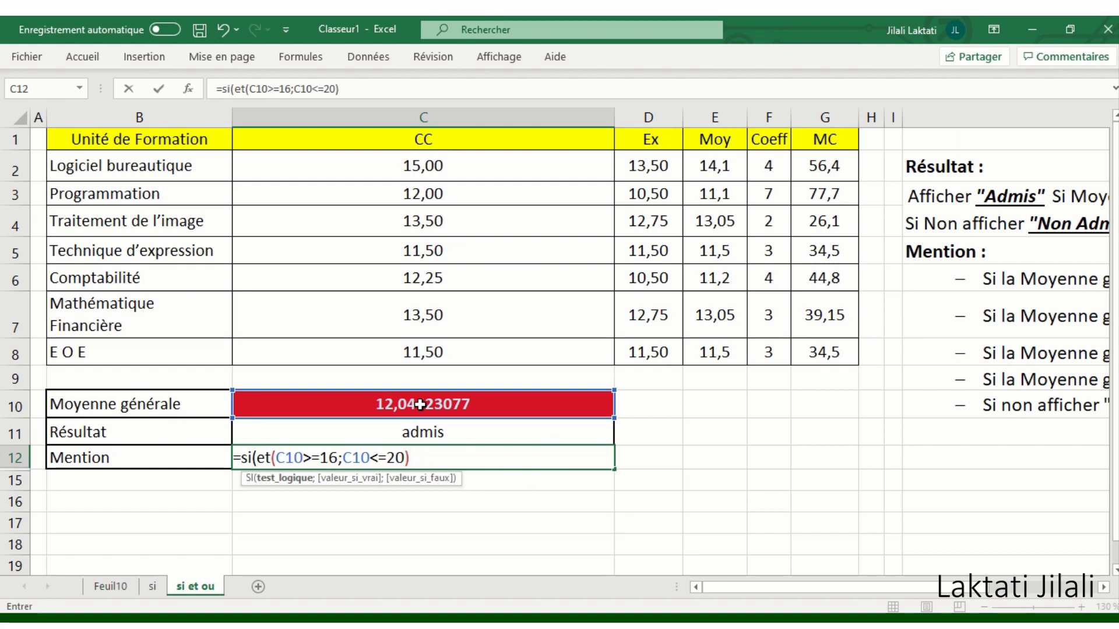
type(";\"")
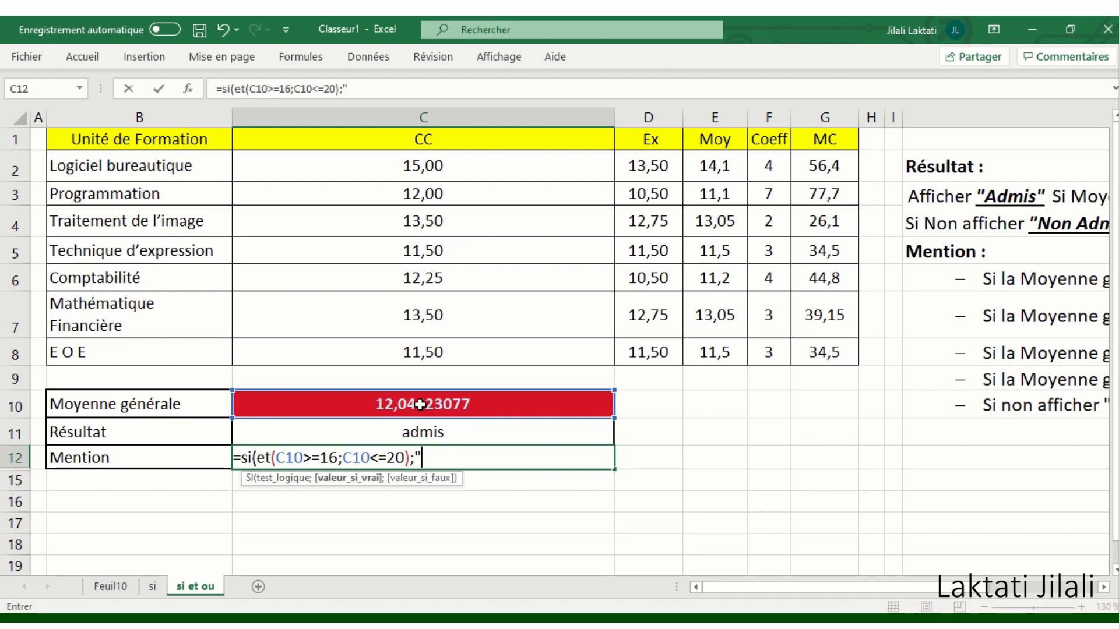
type("tres bien")
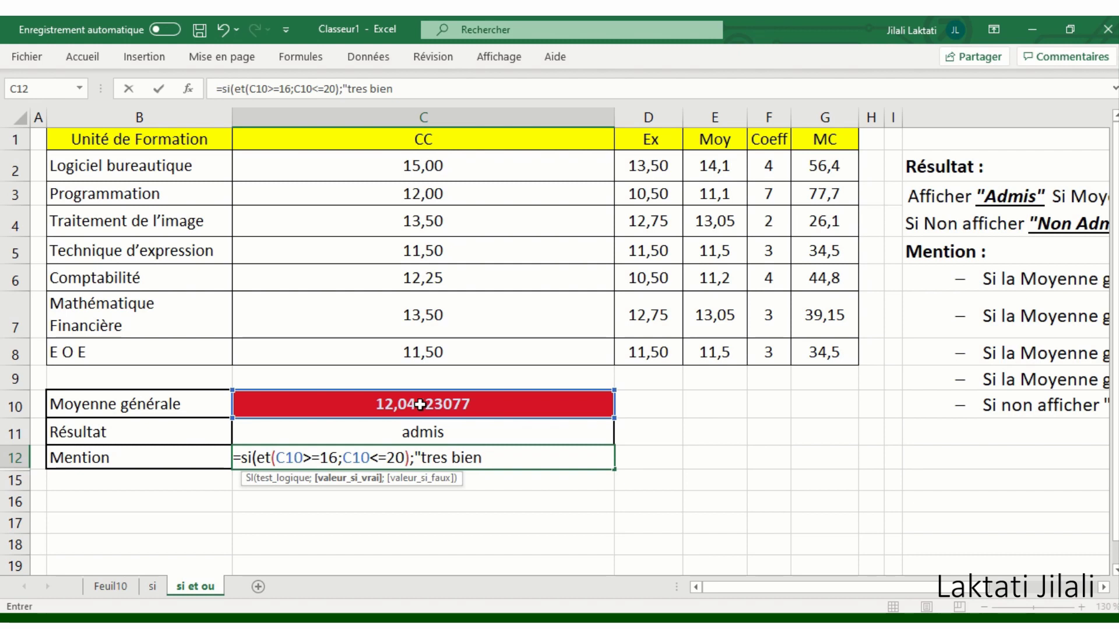
type("\";")
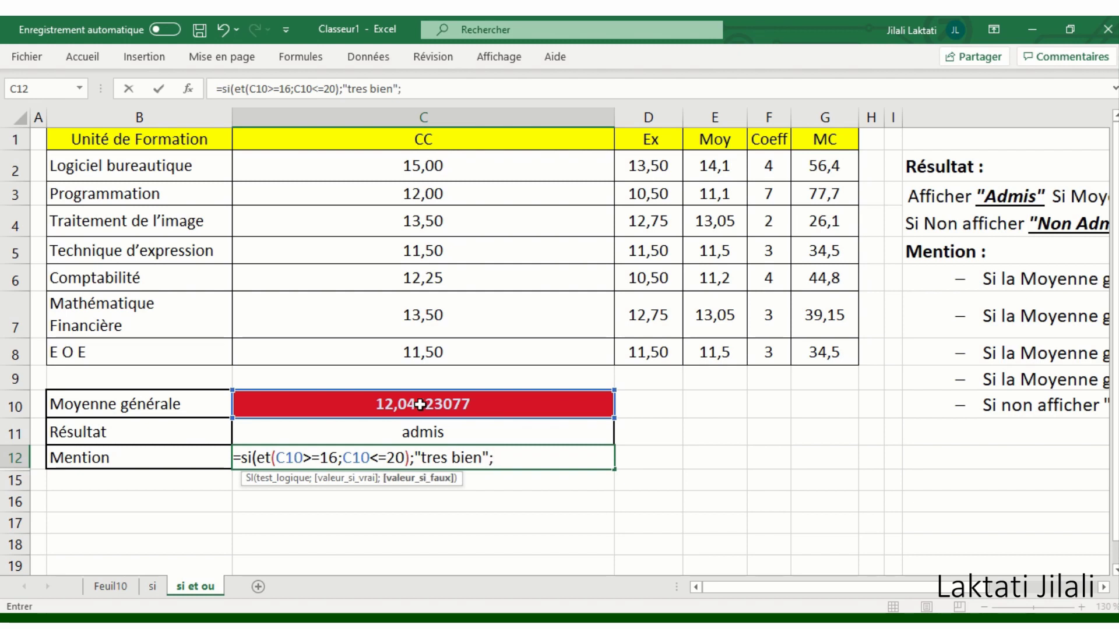
type("si(")
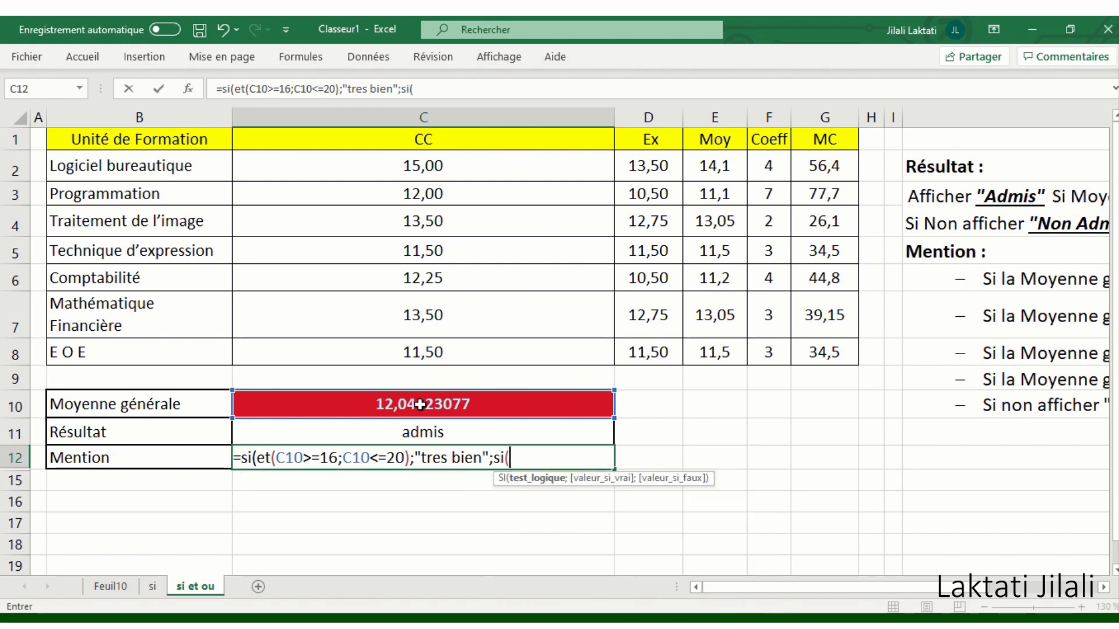
type("et(")
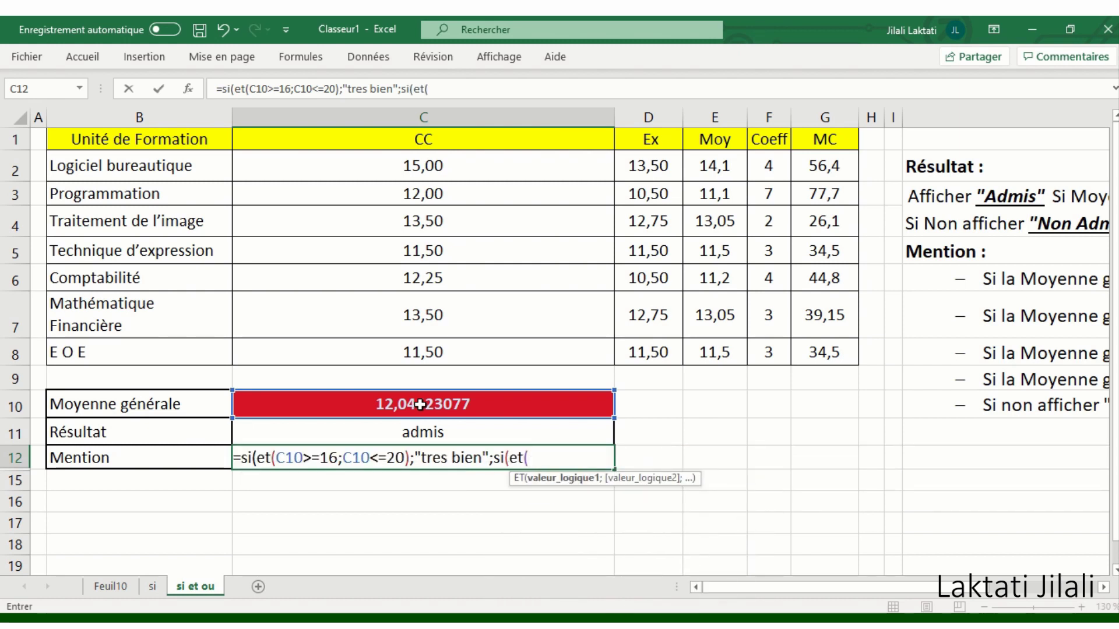
Step: Add the nested branch ET(C10>=14;C10<16) returning "bien", opening another SI
left_click(420, 405)
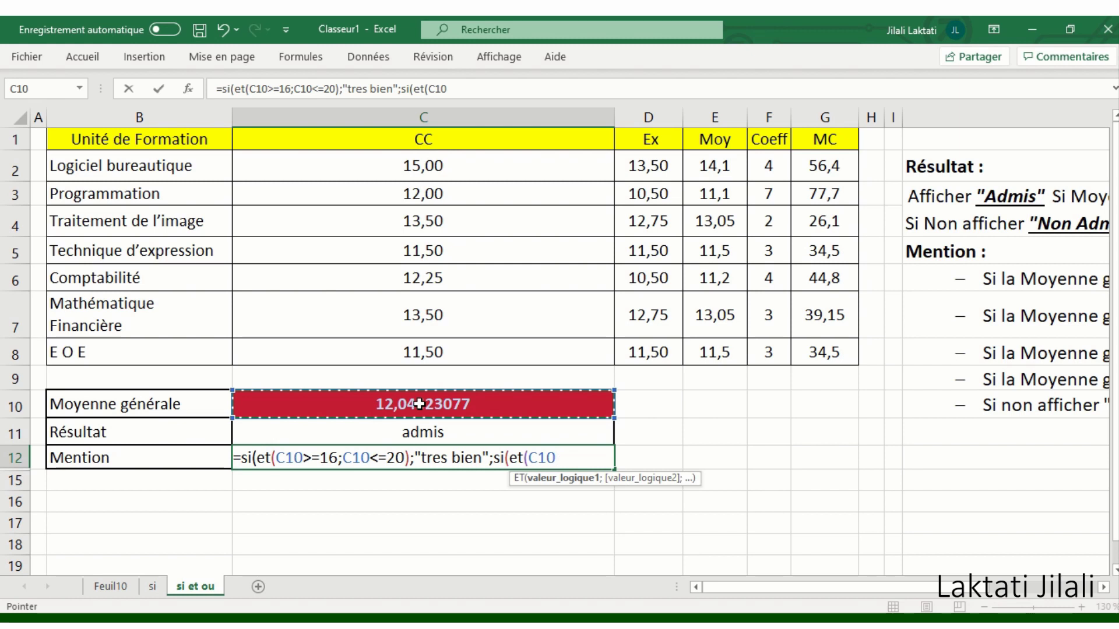
type(">=")
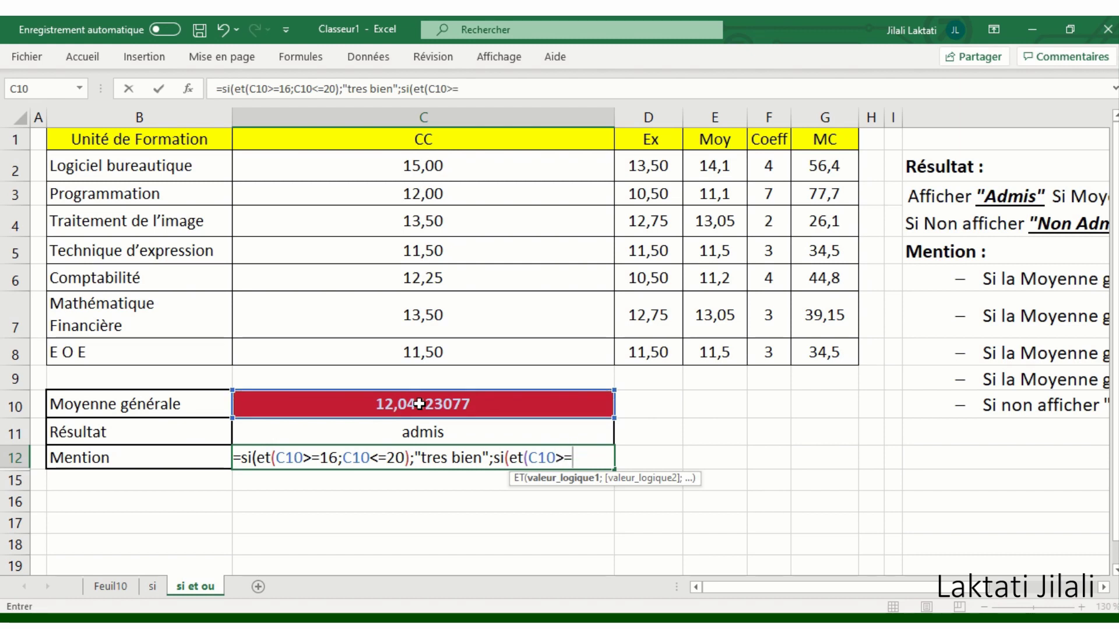
type("14")
type(";")
left_click(423, 403)
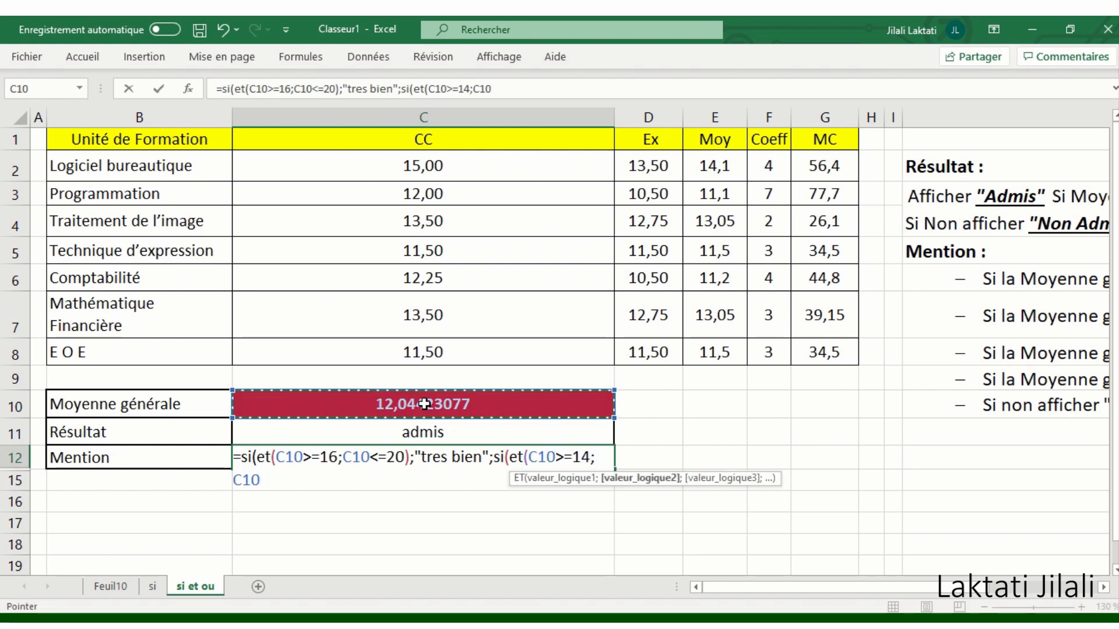
type("<16")
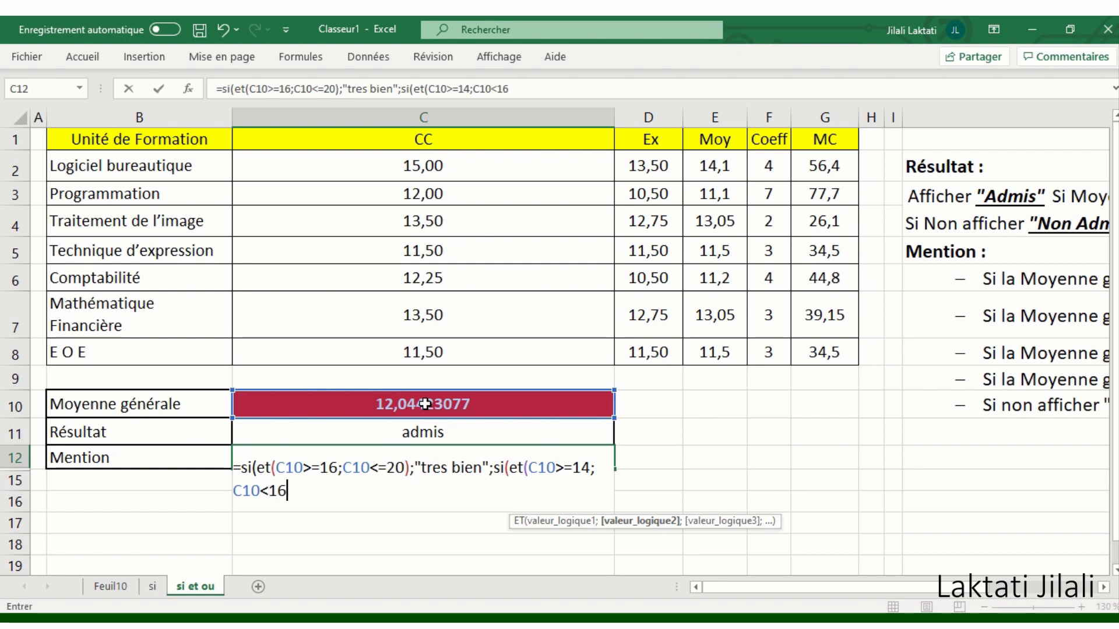
type(");\"bien\";s")
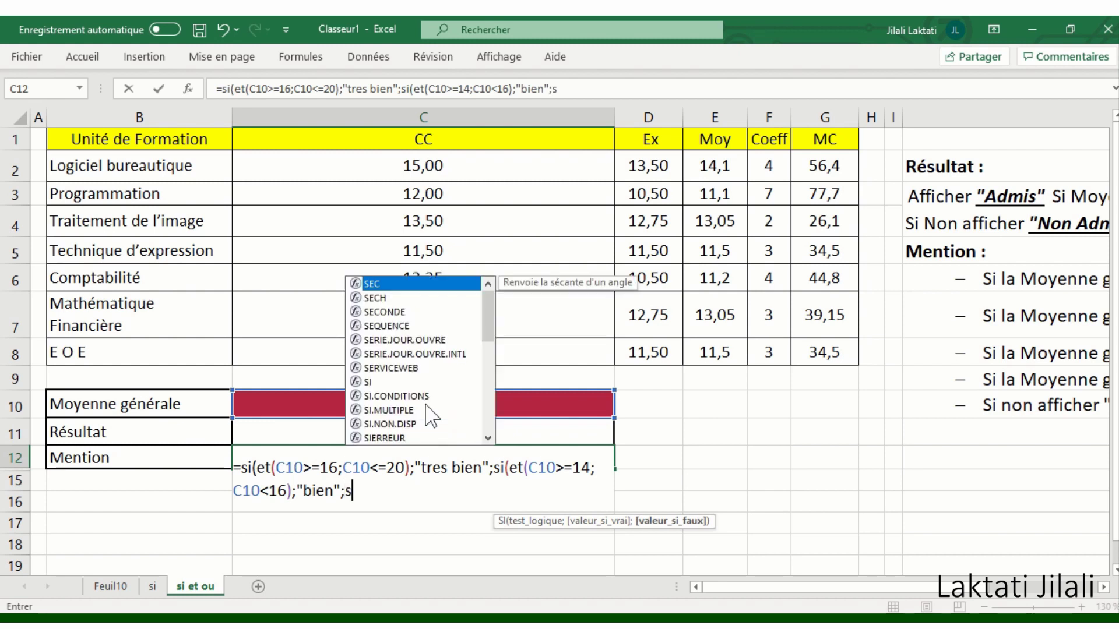
type("i")
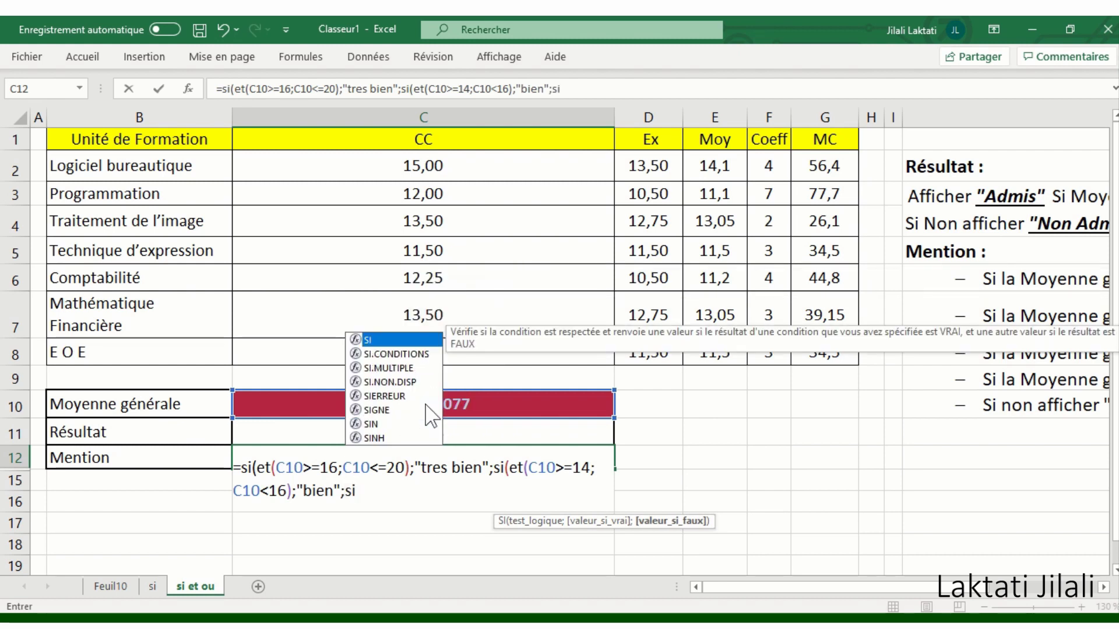
type("(")
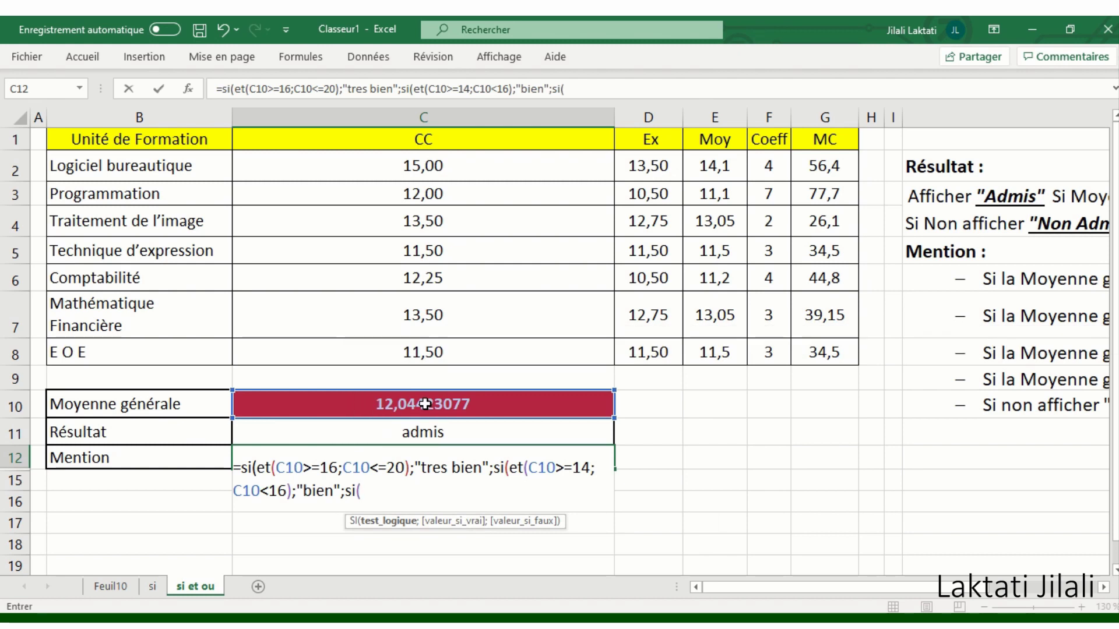
Step: Add the branch SI(ET(C10>=12;C10<14);"assez bien";… to the Mention formula
left_click(425, 404)
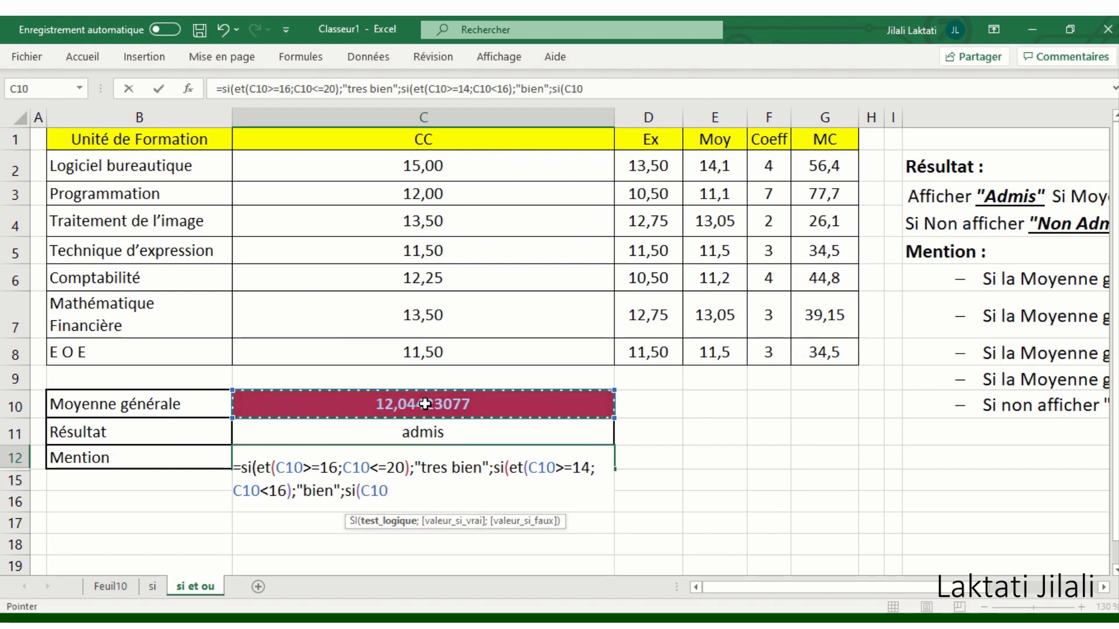
type(">=")
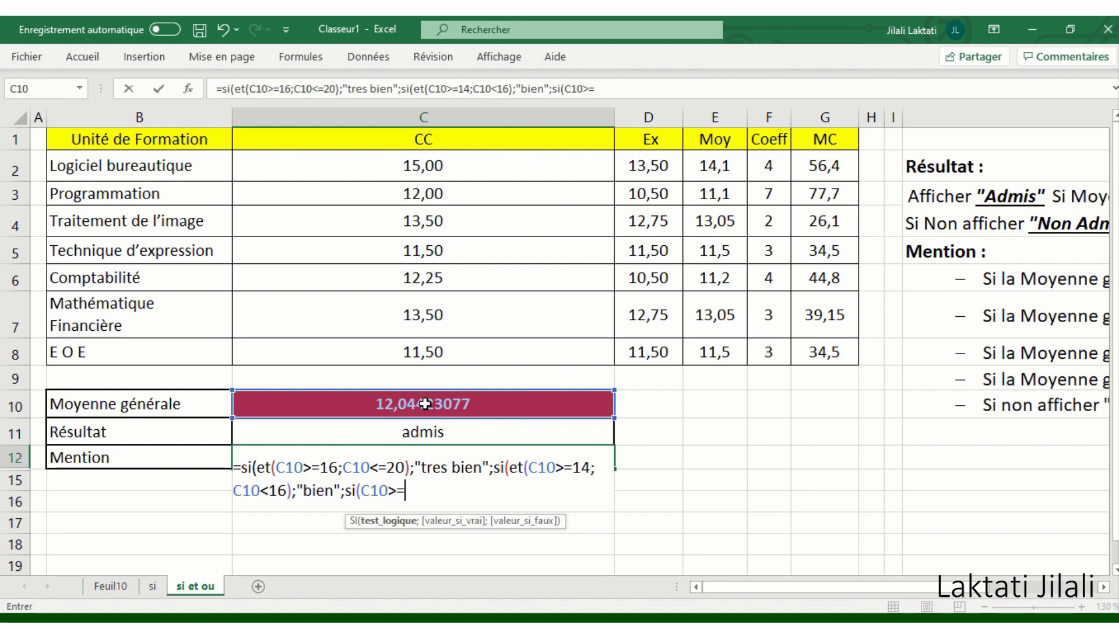
type("12")
type(";")
left_click(425, 404)
type("<14")
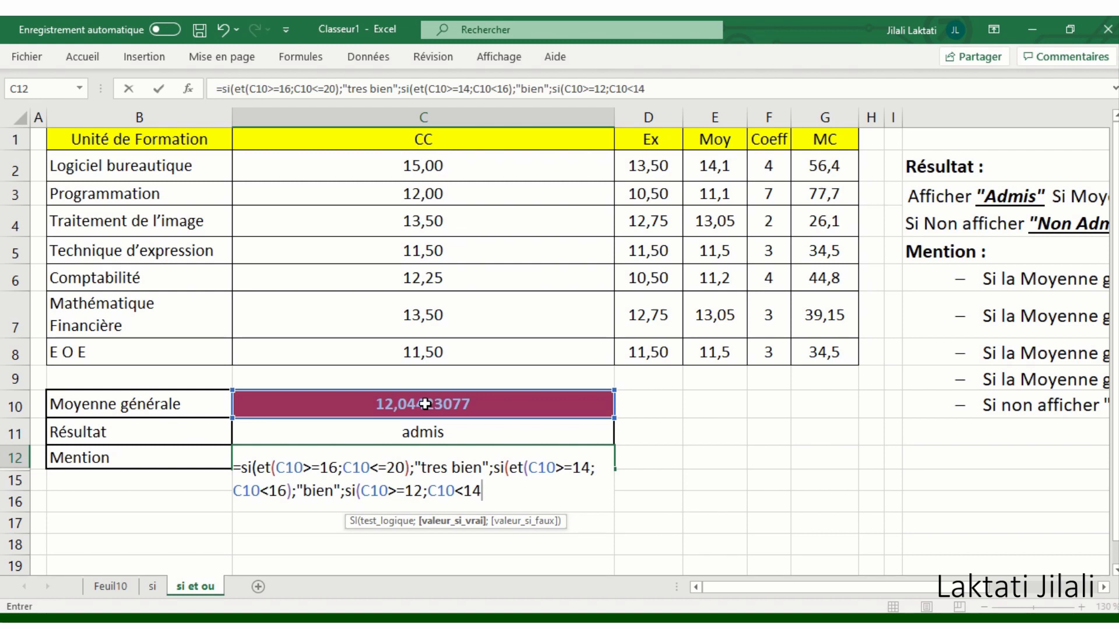
type(")")
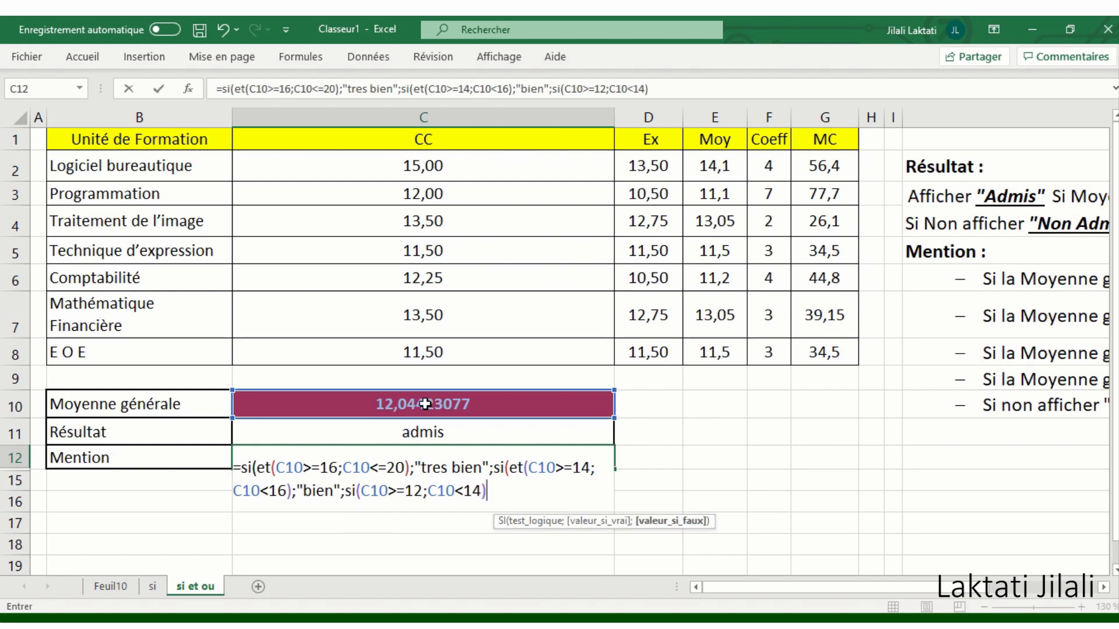
left_click(360, 489)
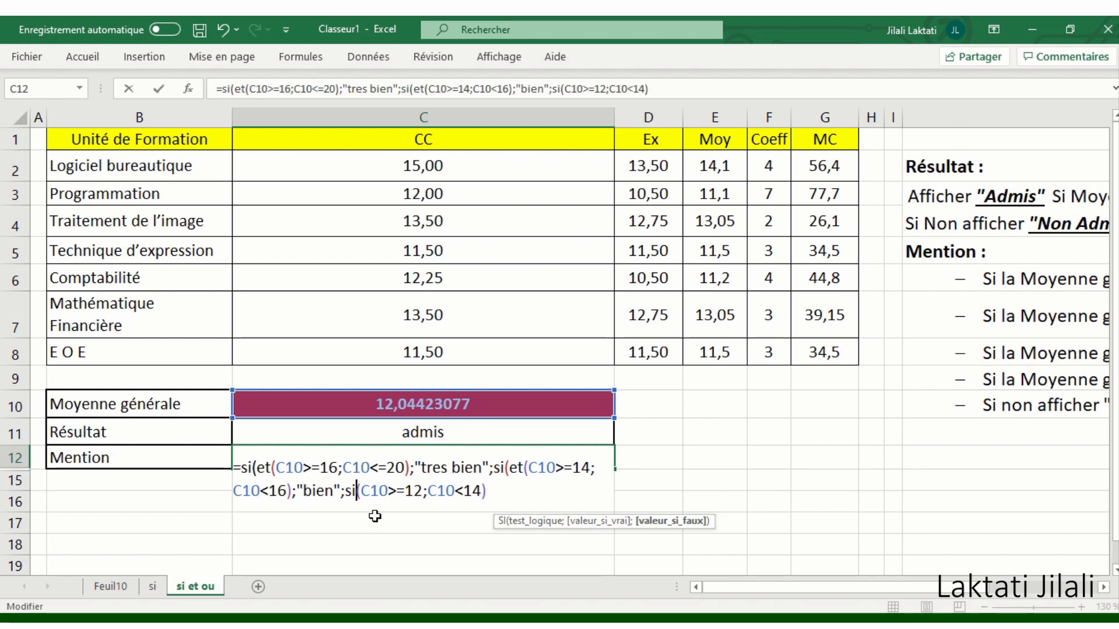
type("et(")
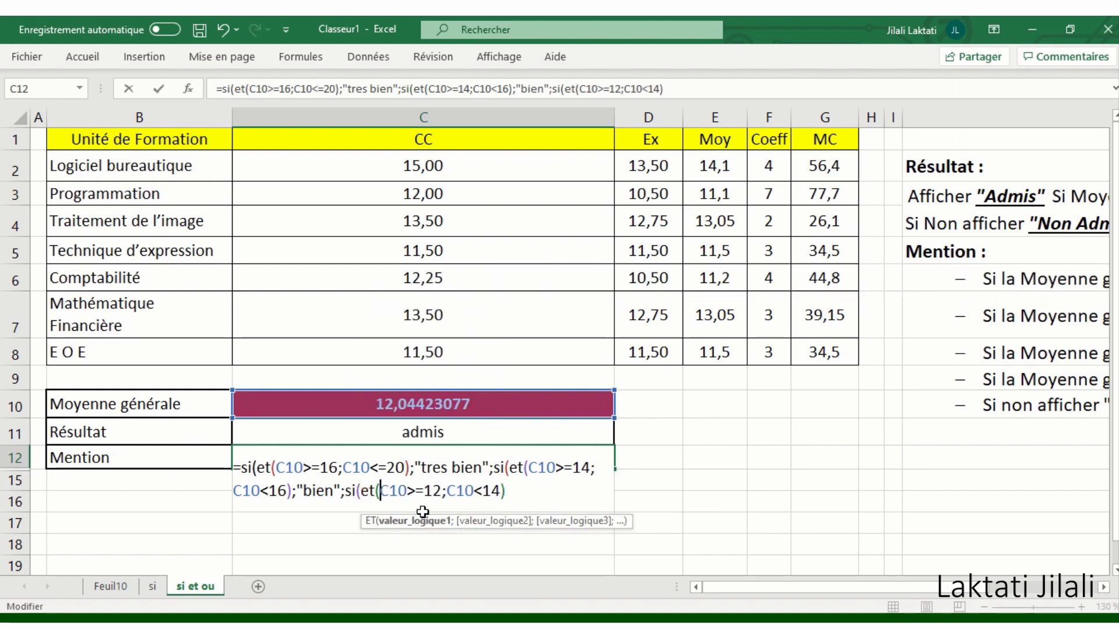
left_click(540, 489)
type(";")
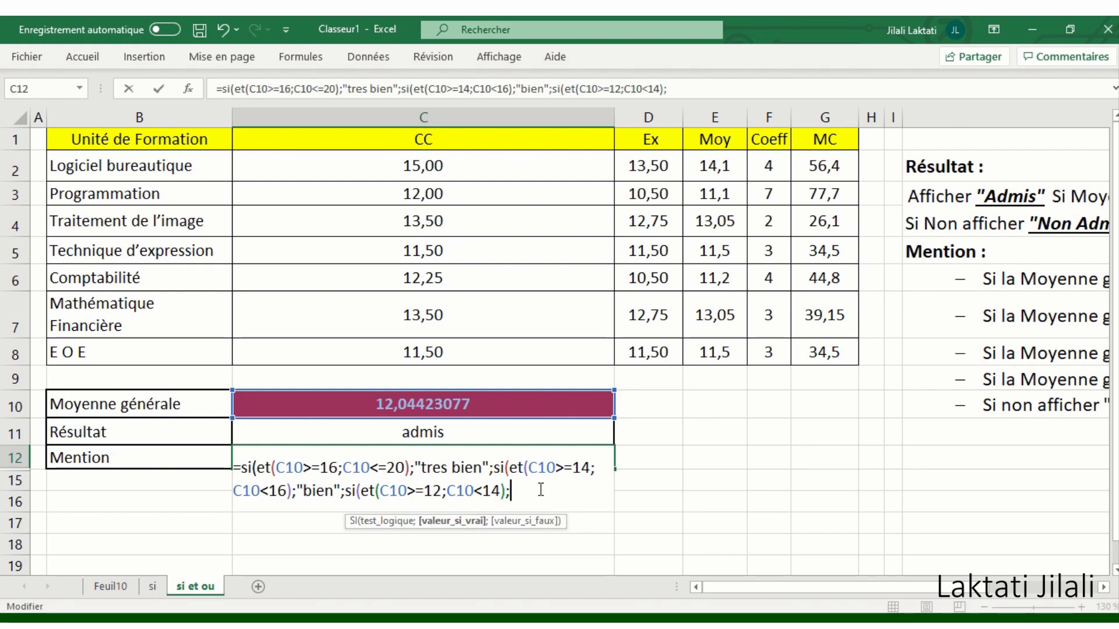
type("\"ass")
type("ez bien\"")
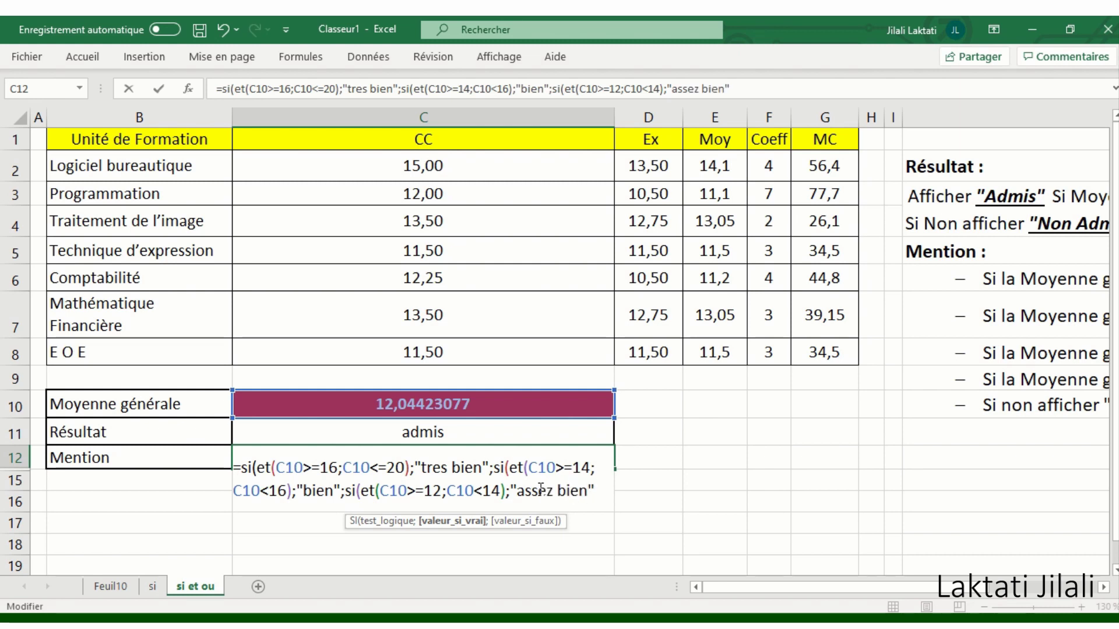
type(";s")
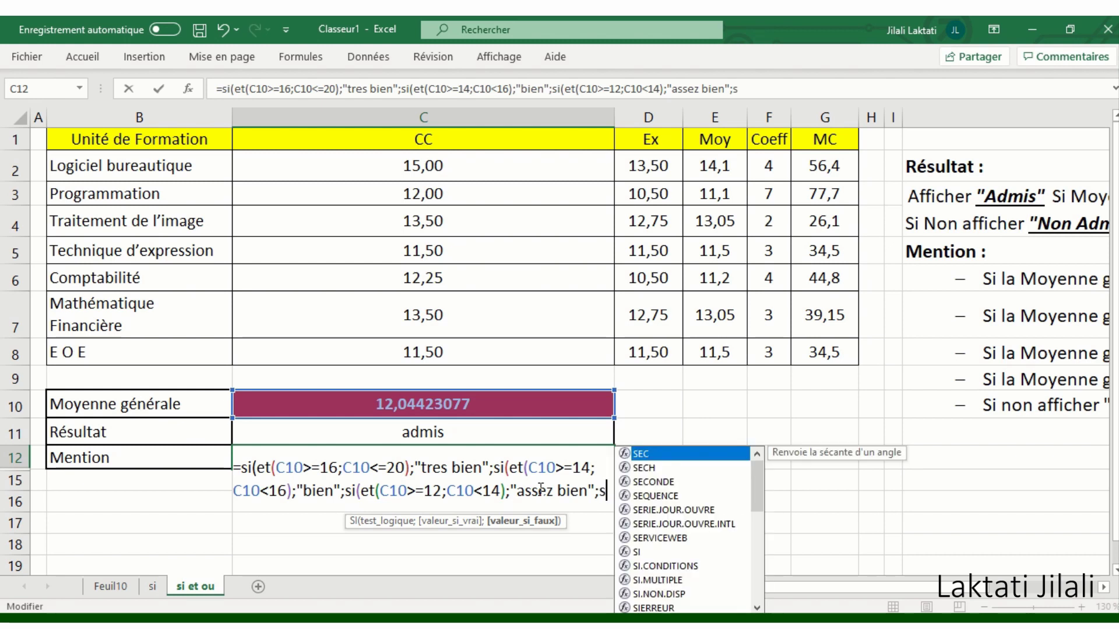
type("i(")
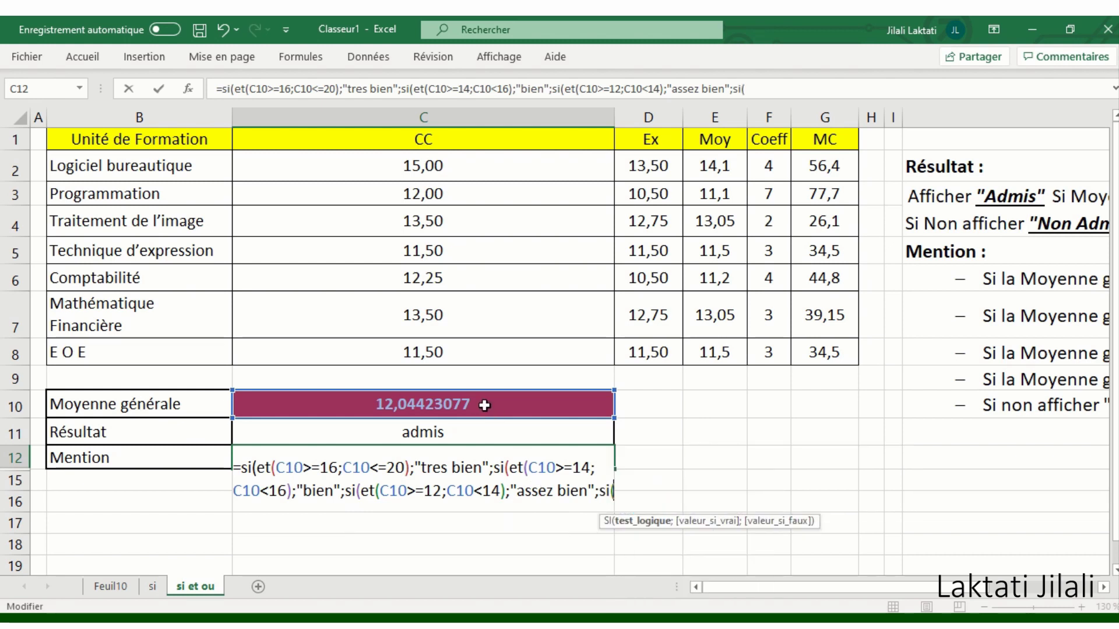
Step: Add the branch SI(ET(C10>=10;C10<12);"passable";… to the Mention formula
left_click(484, 405)
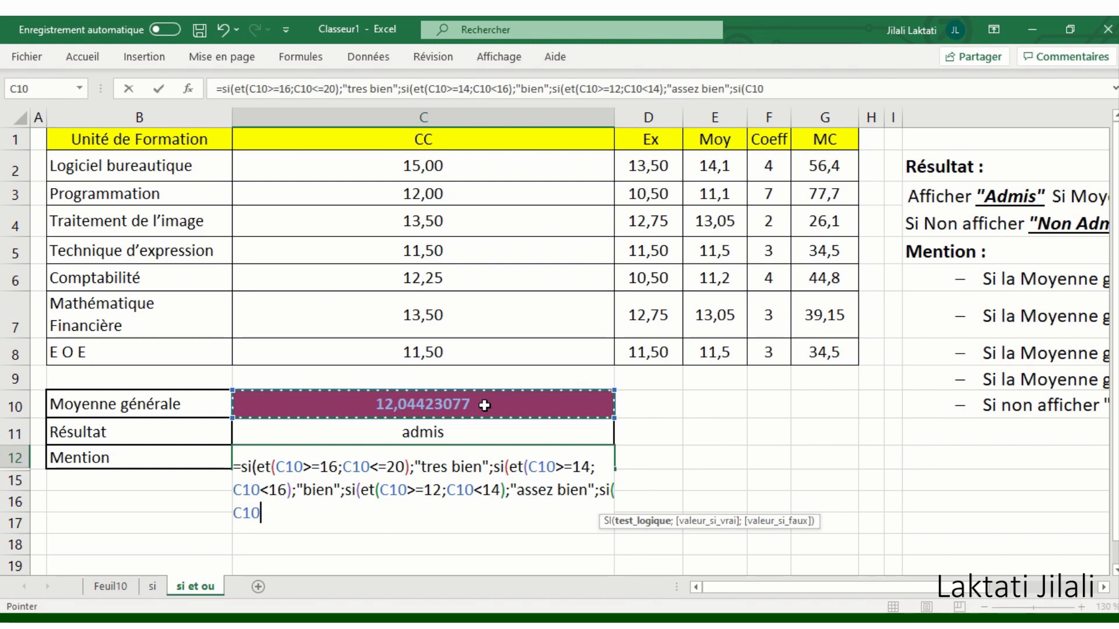
type(">=")
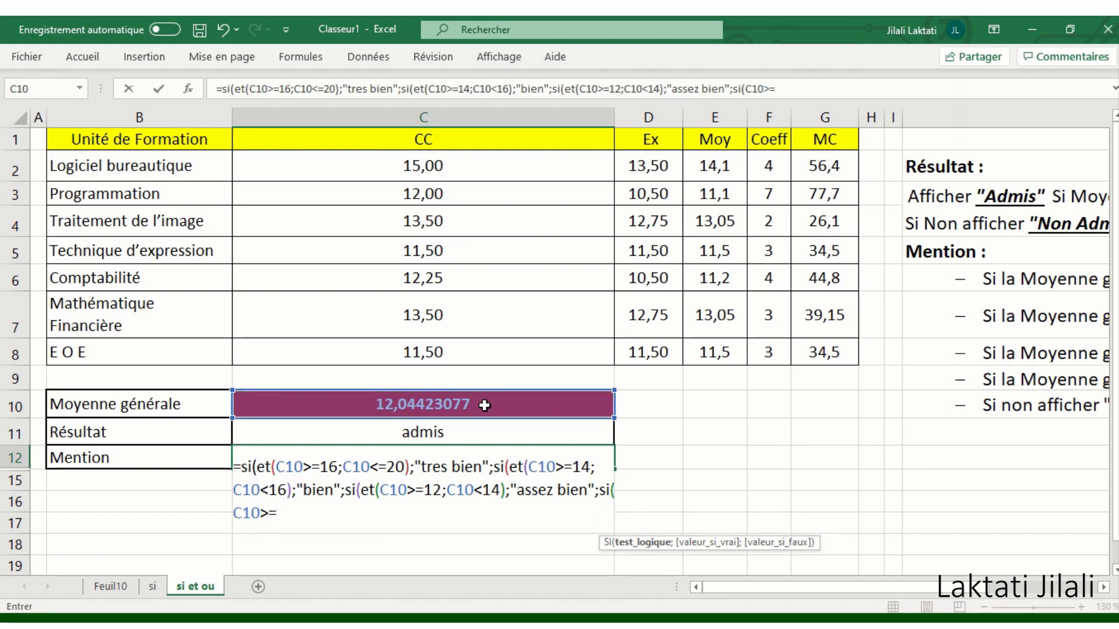
type("10;")
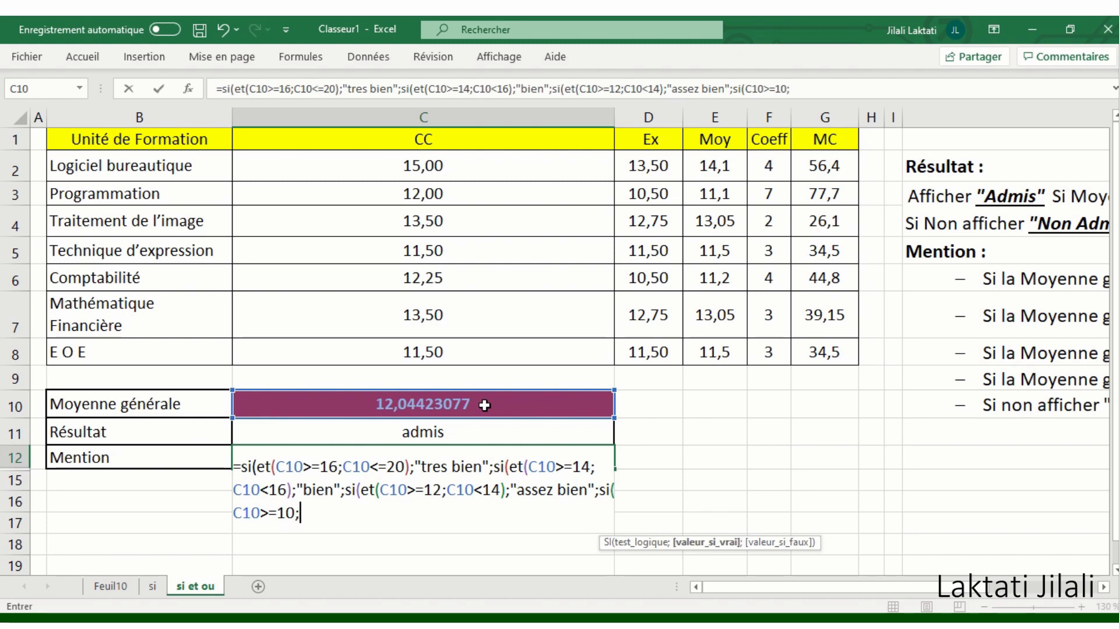
left_click(484, 406)
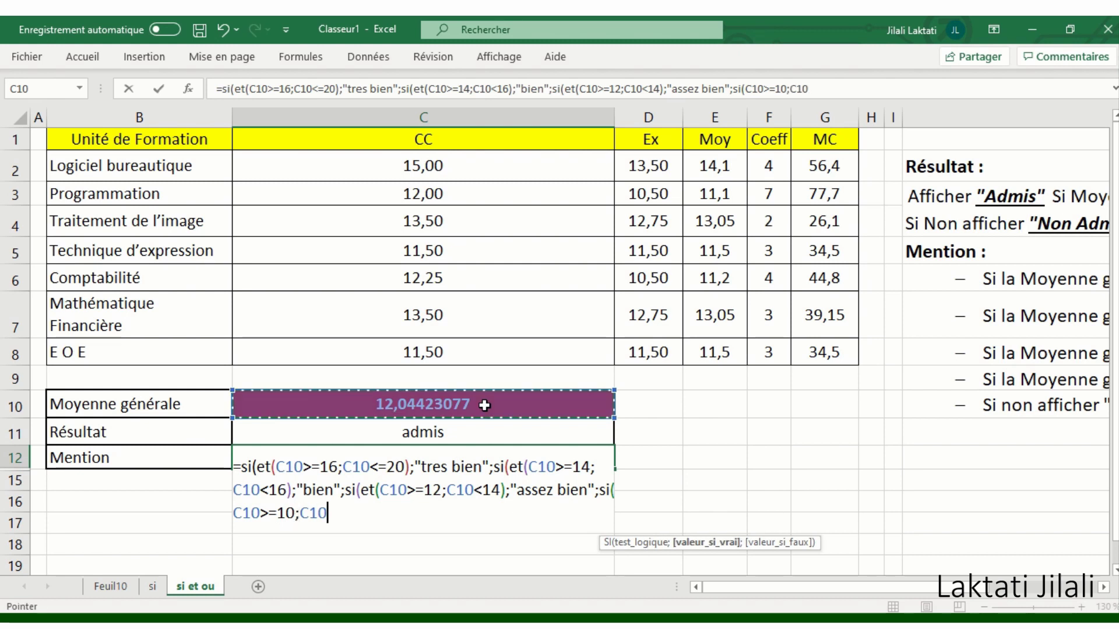
type("<12")
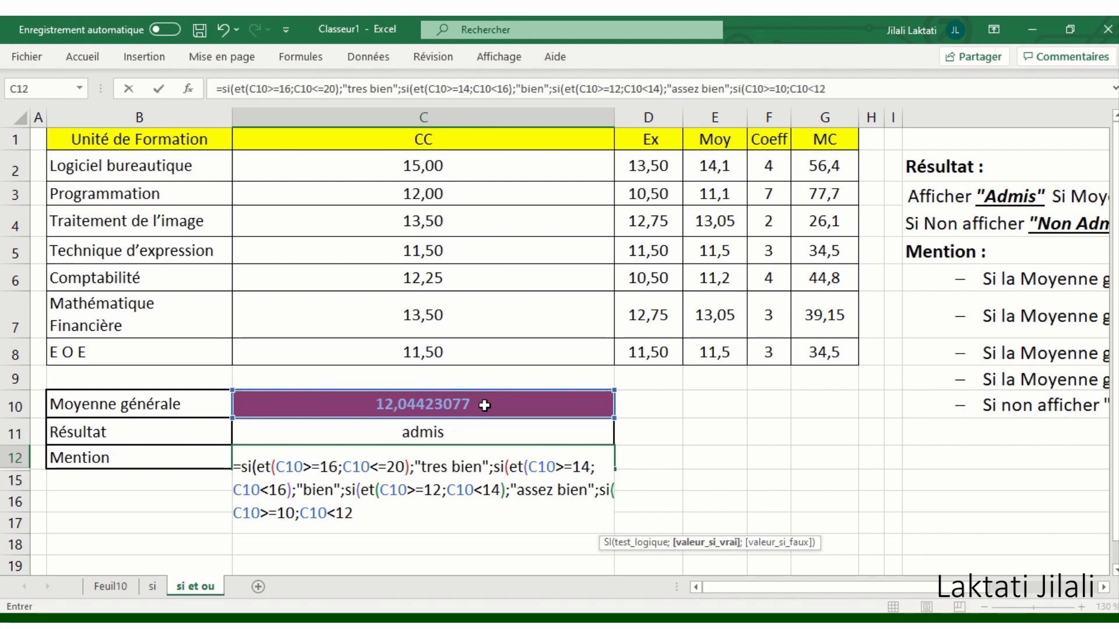
type(")")
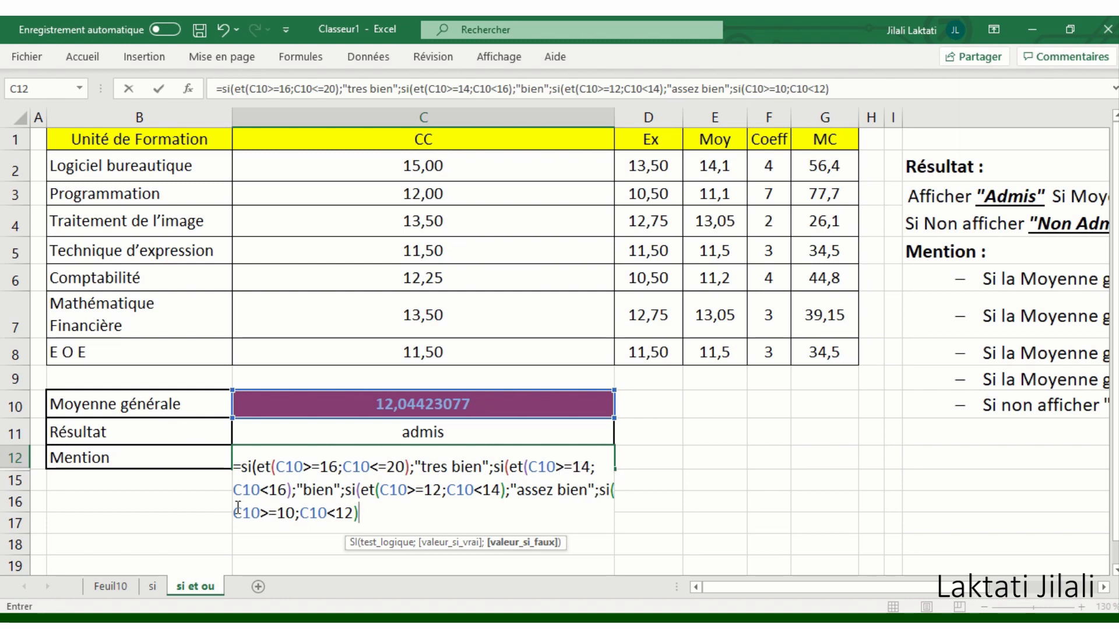
left_click(236, 513)
type("et(")
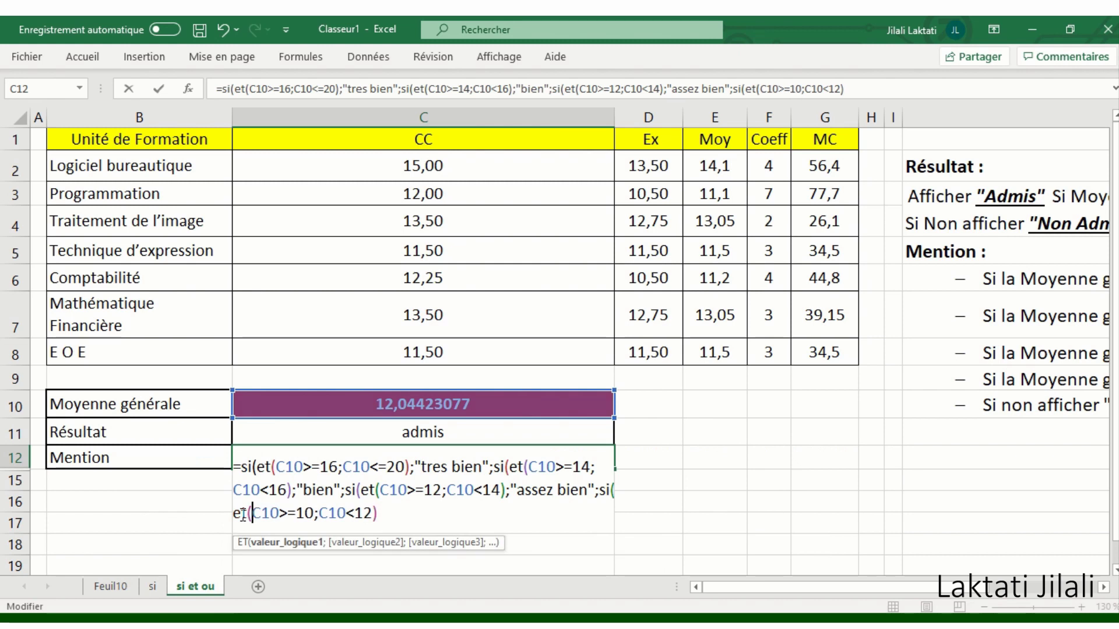
left_click(381, 516)
type(";\"passable\"")
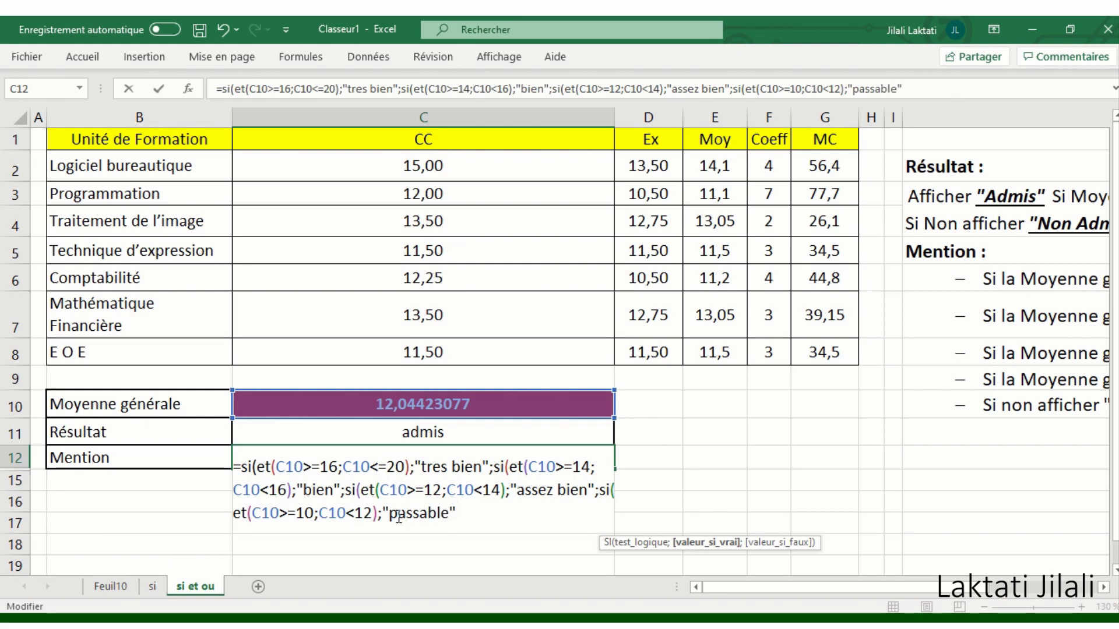
type(";")
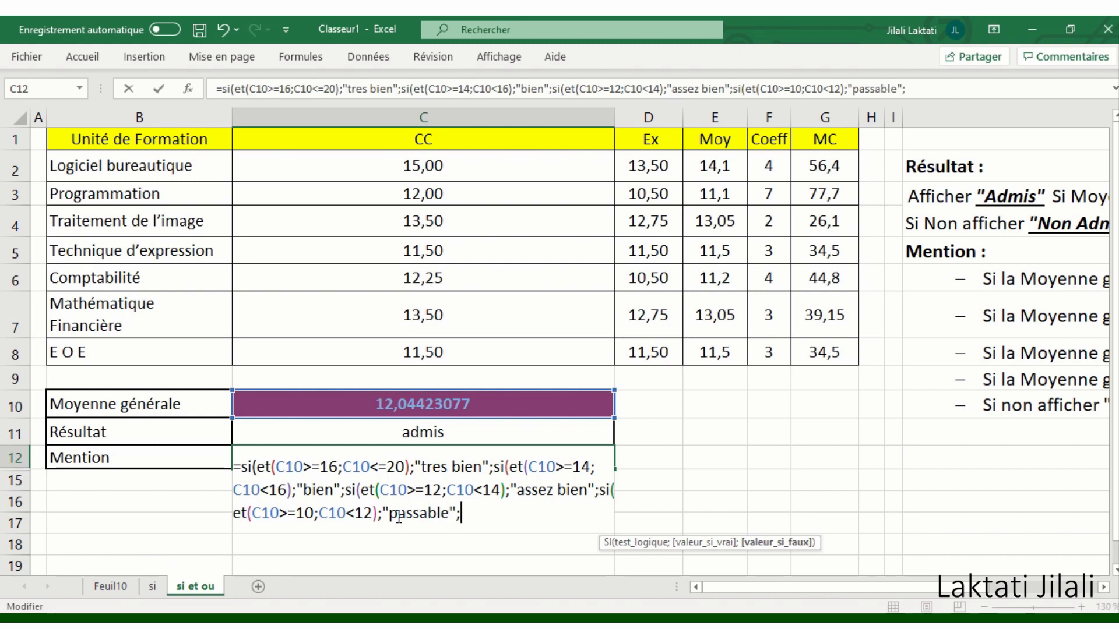
Step: Finish the Mention formula with "faible" as the fallback and commit it, showing assez bien
left_click(430, 412)
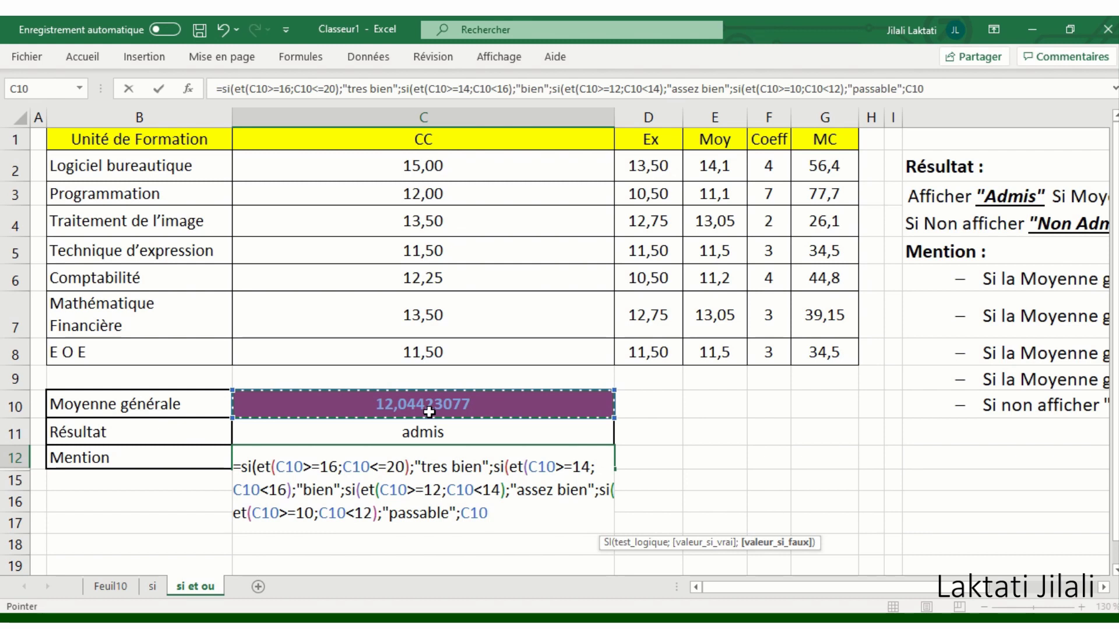
key("BackSpace")
key("BackSpace")
key("BackSpace")
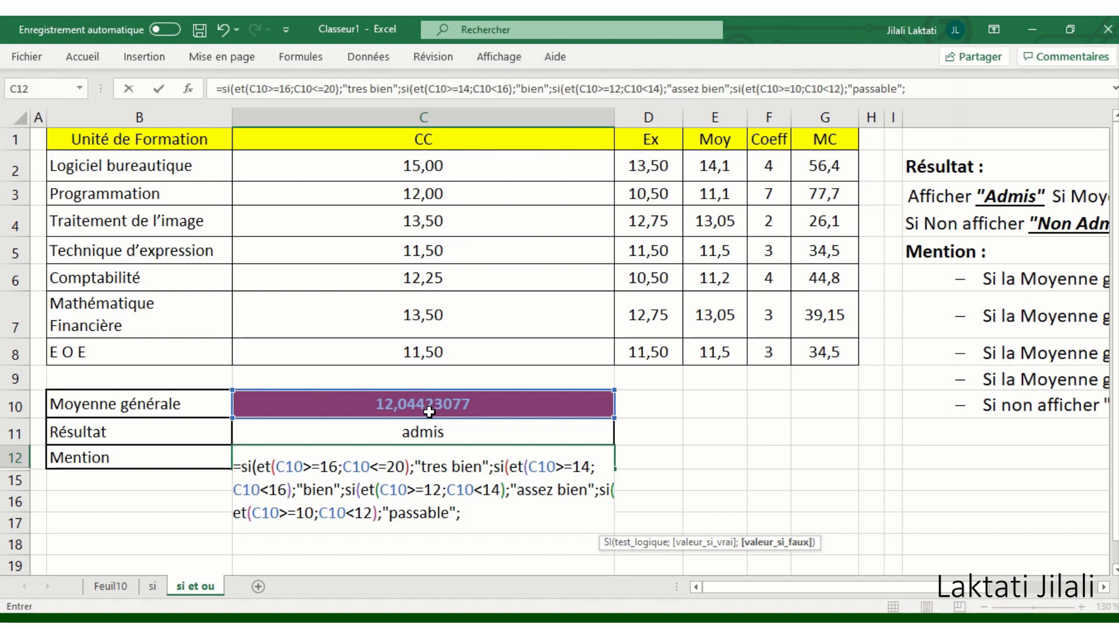
type("\"faible")
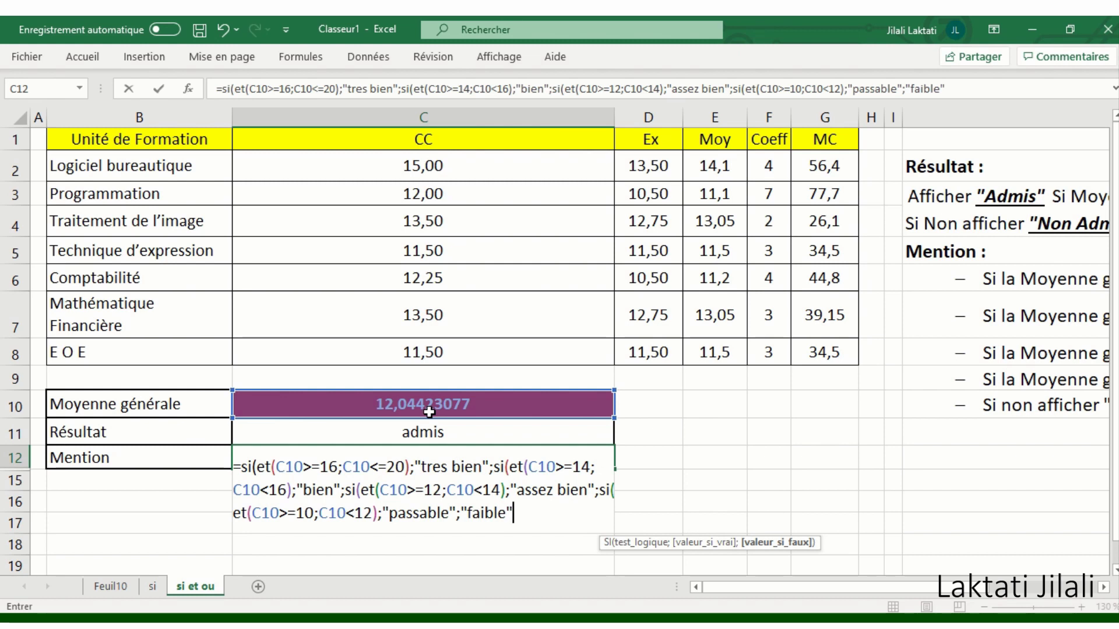
key("Return")
key("Return")
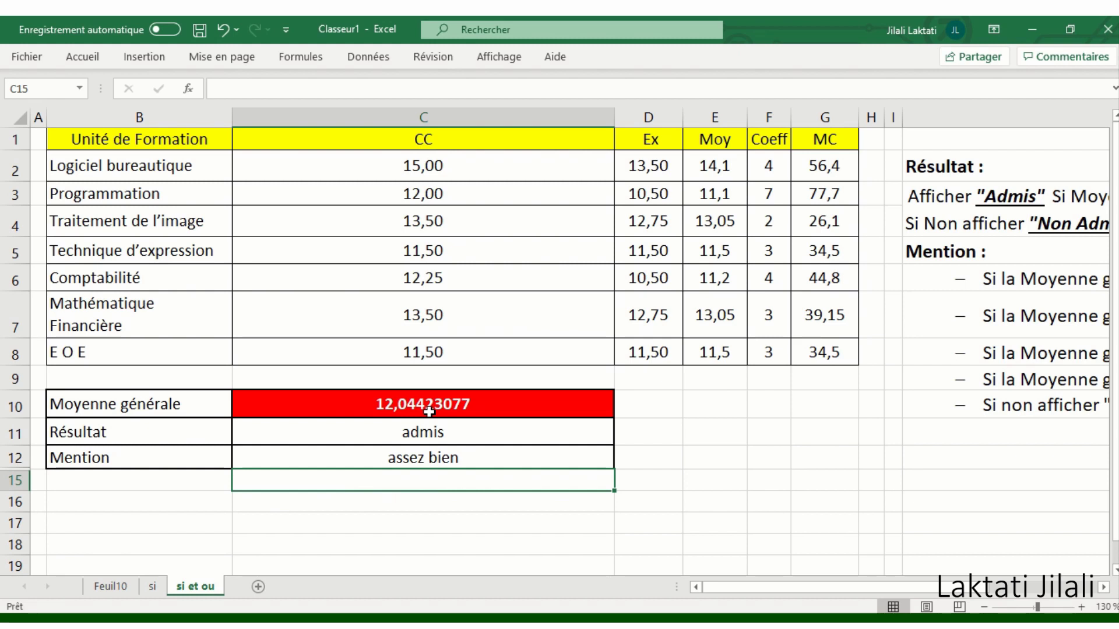
left_click(461, 457)
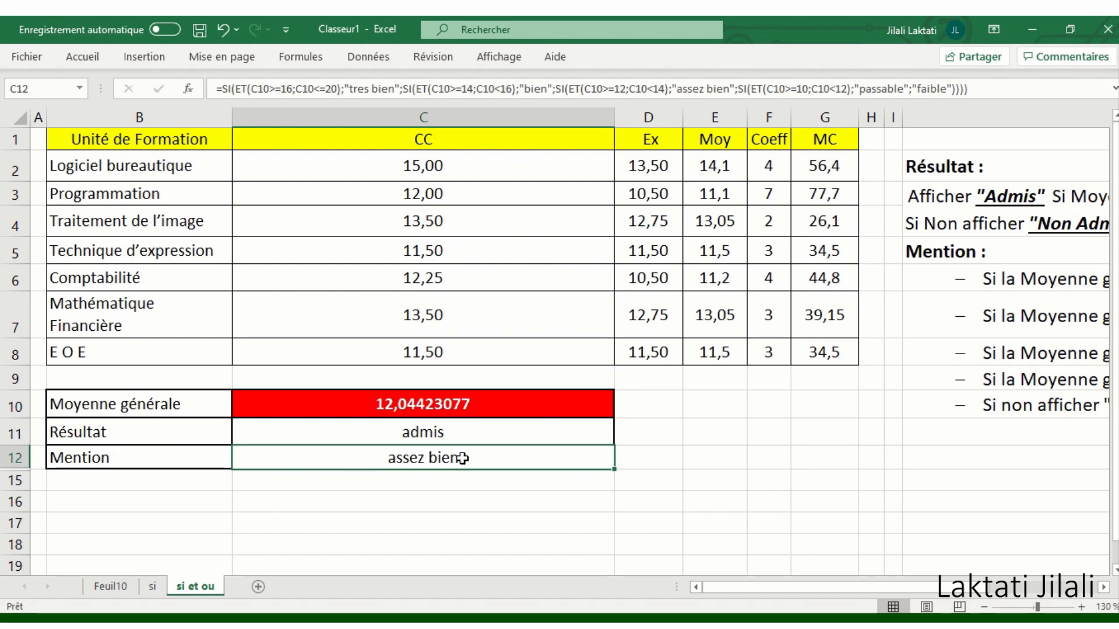
left_click(394, 406)
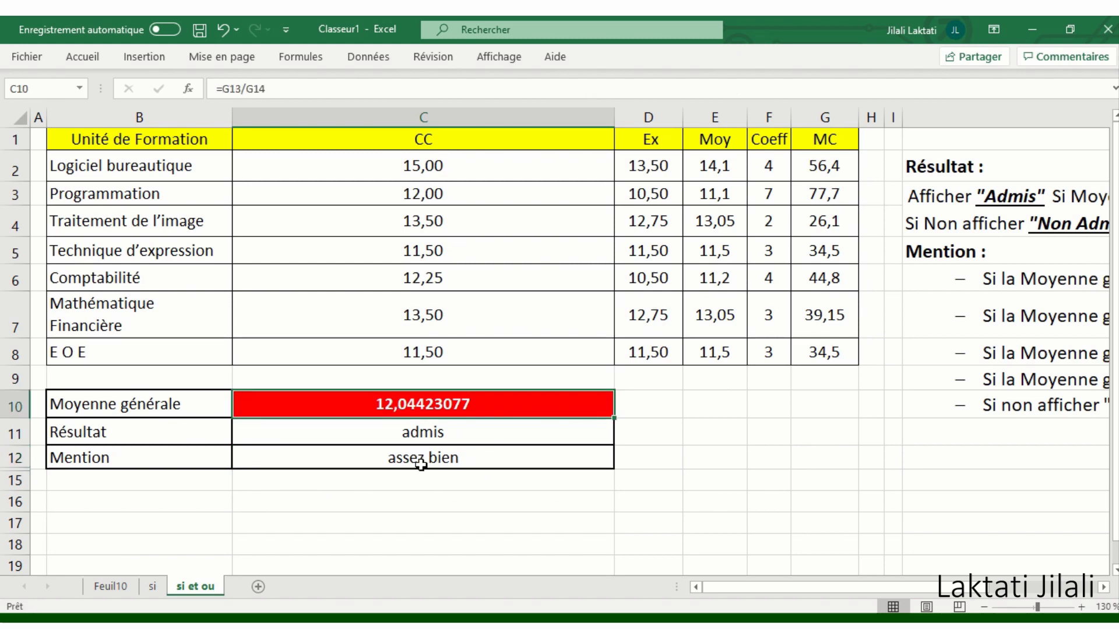